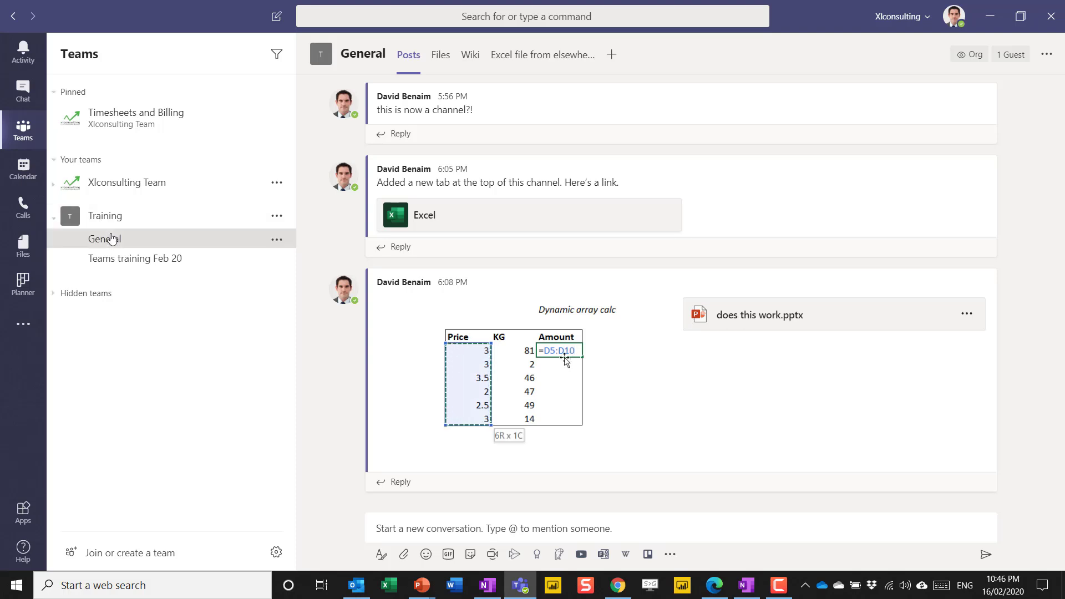
Show the Training General channel's Files tab listing its stored presentation, gif, Excel and Power BI files
click(440, 56)
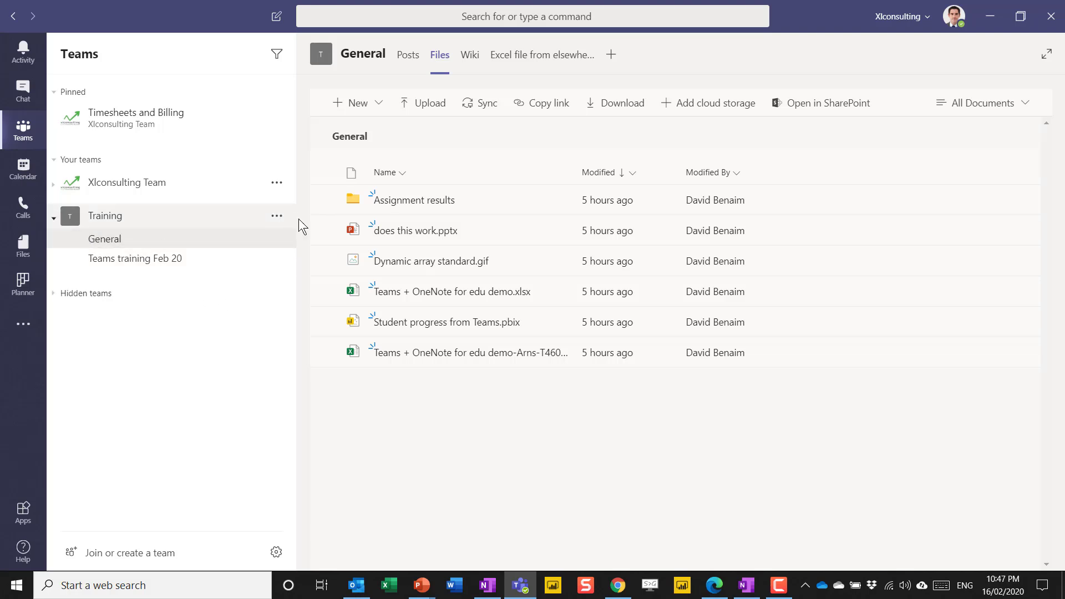
click(277, 215)
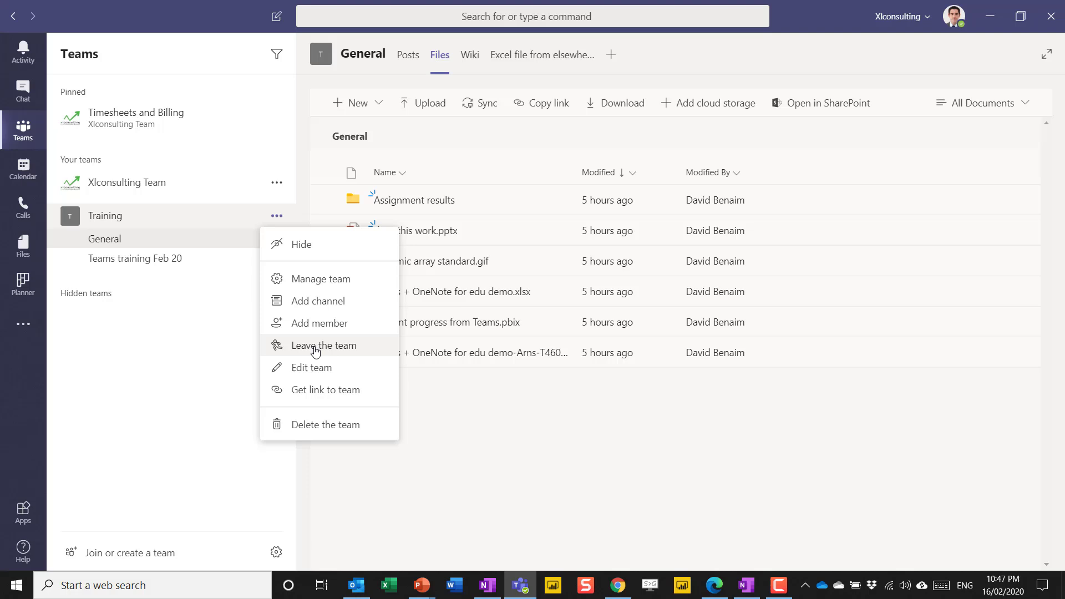
click(204, 321)
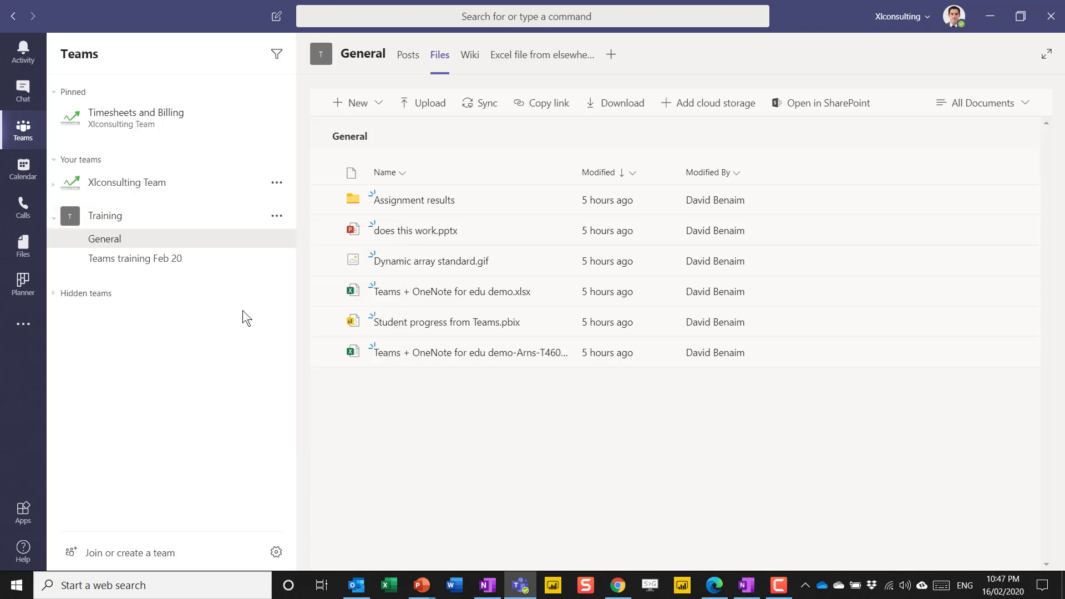
click(410, 233)
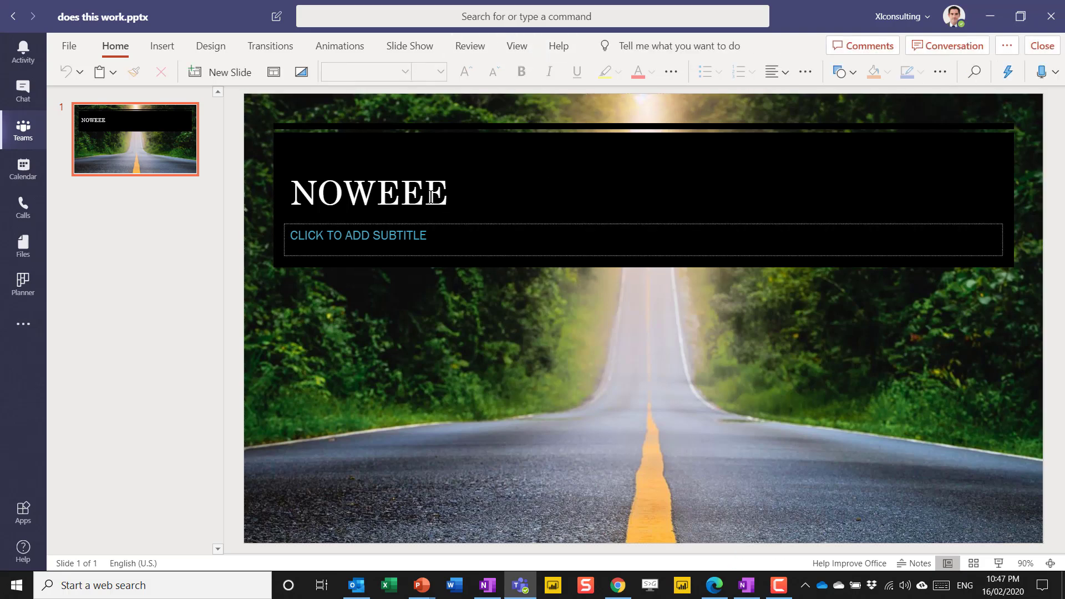
click(1007, 45)
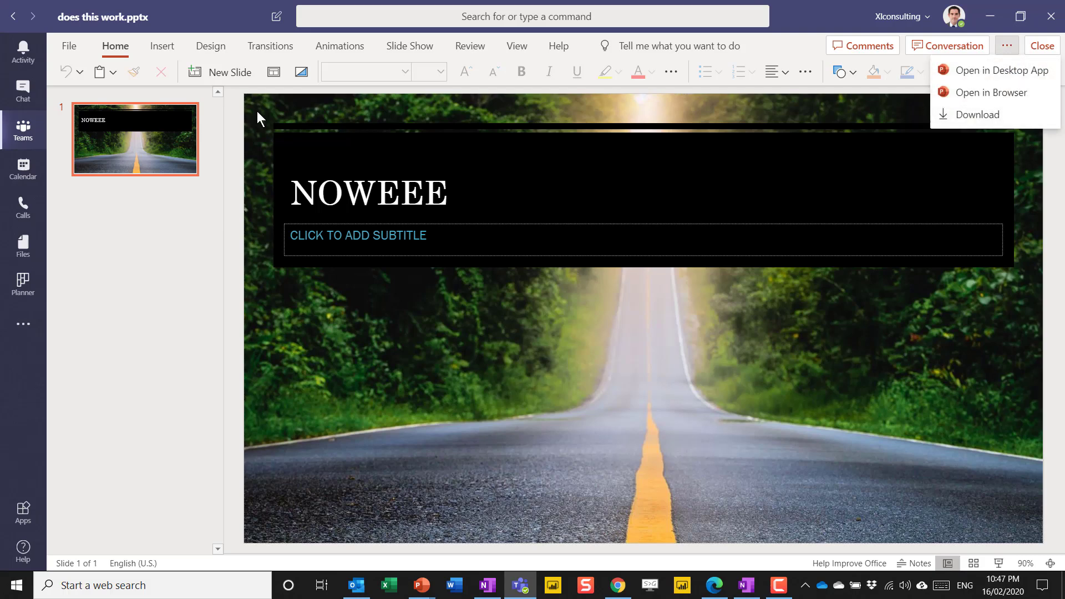
click(14, 20)
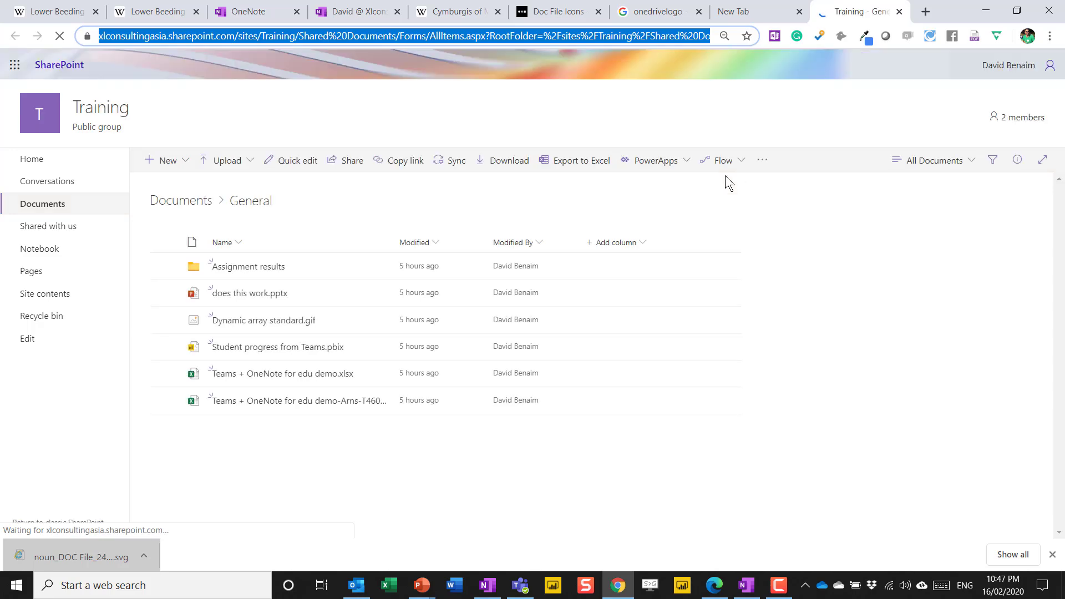
Snap SharePoint to the left half and Teams to the right, back on General's files
key(super+Left)
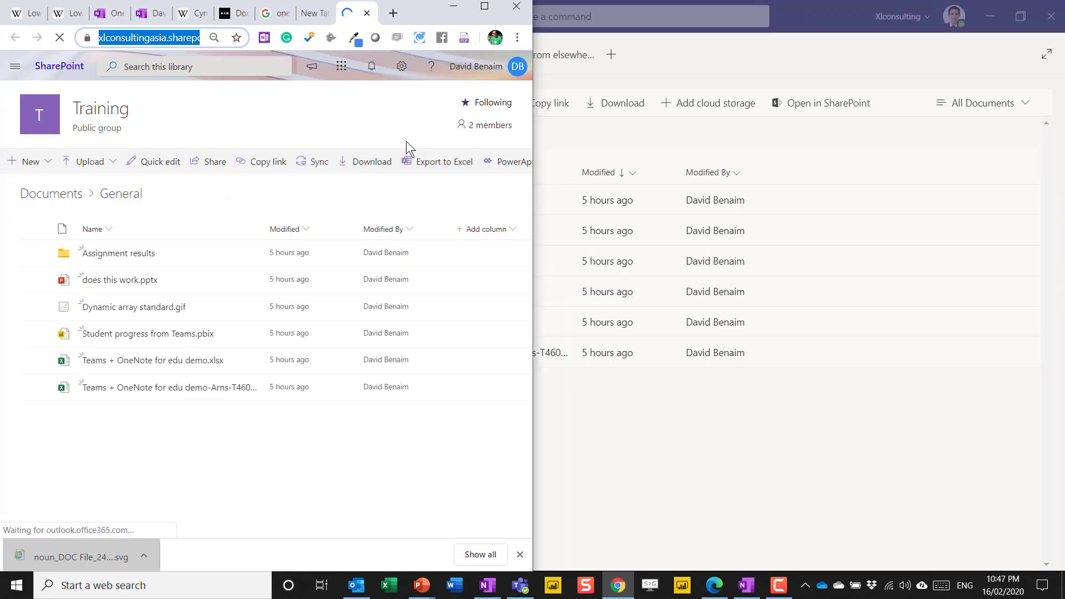
click(646, 155)
key(super+Right)
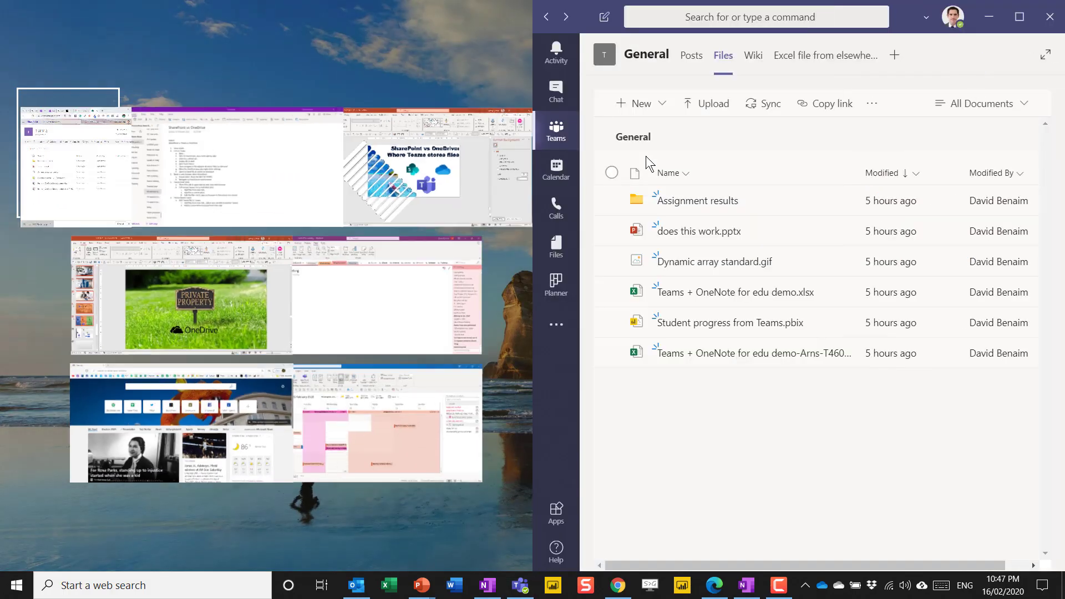
click(108, 161)
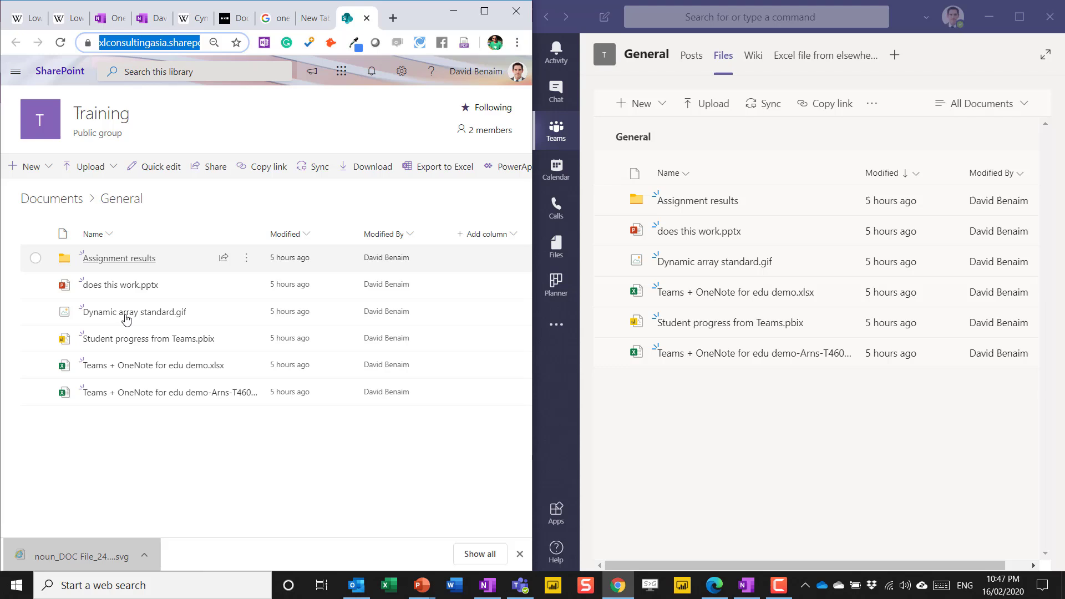
click(556, 130)
click(638, 240)
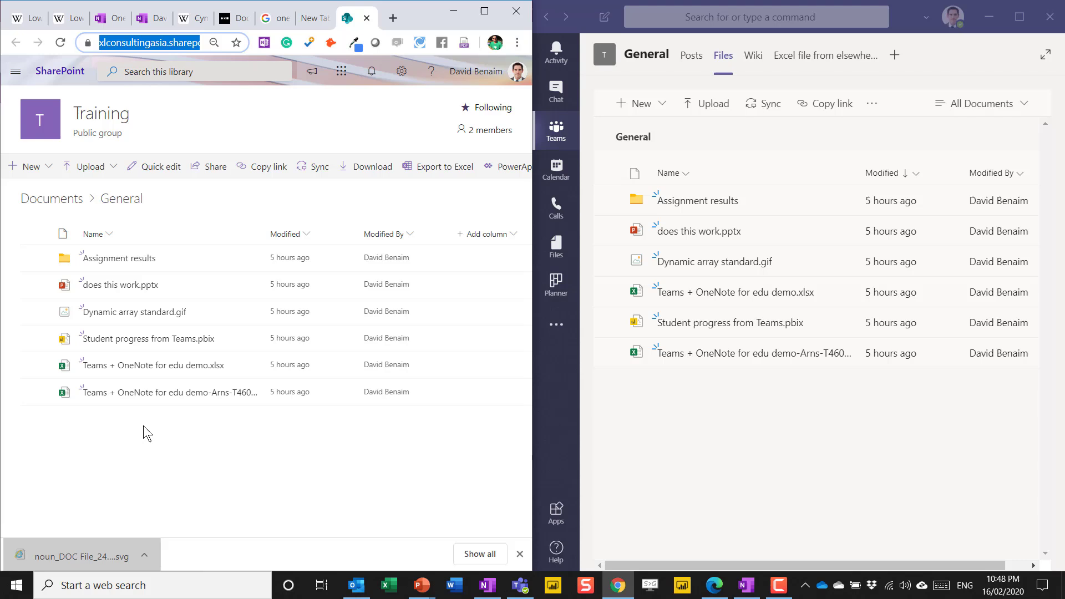
Create an 'In SharePoint' folder in SharePoint's General documents library
click(48, 174)
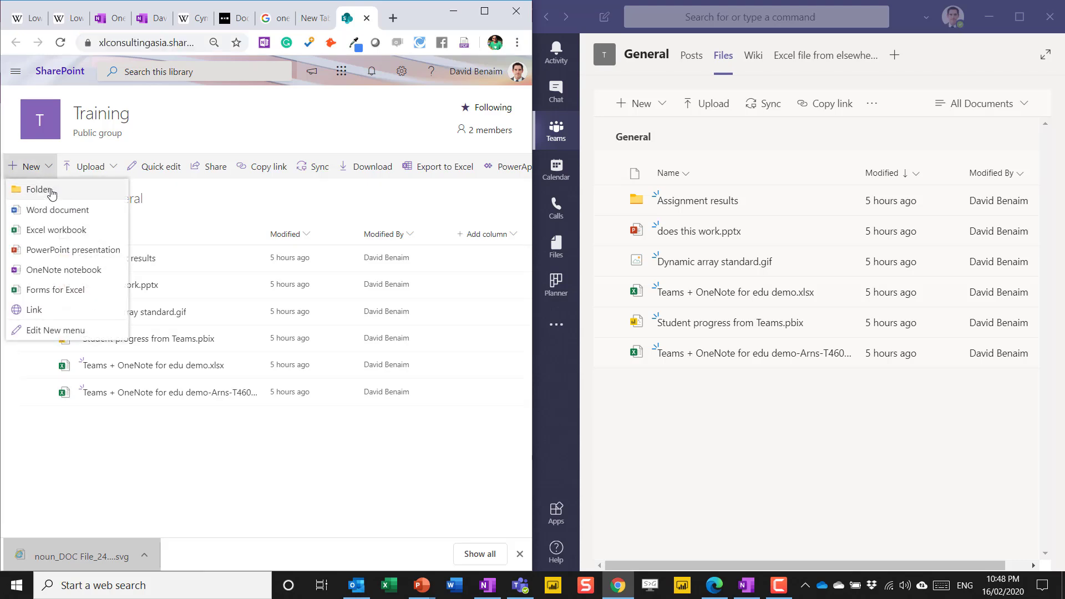
click(48, 189)
text(In )
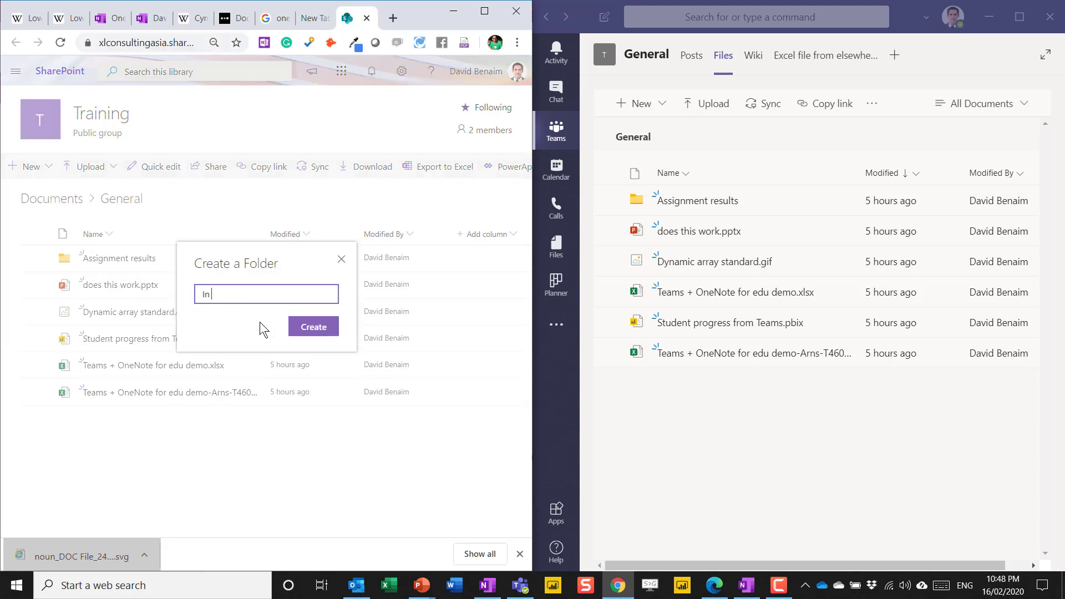
text(SharePoint)
key(Return)
Refresh the Teams General Files tab so the In SharePoint folder appears
click(556, 131)
click(853, 422)
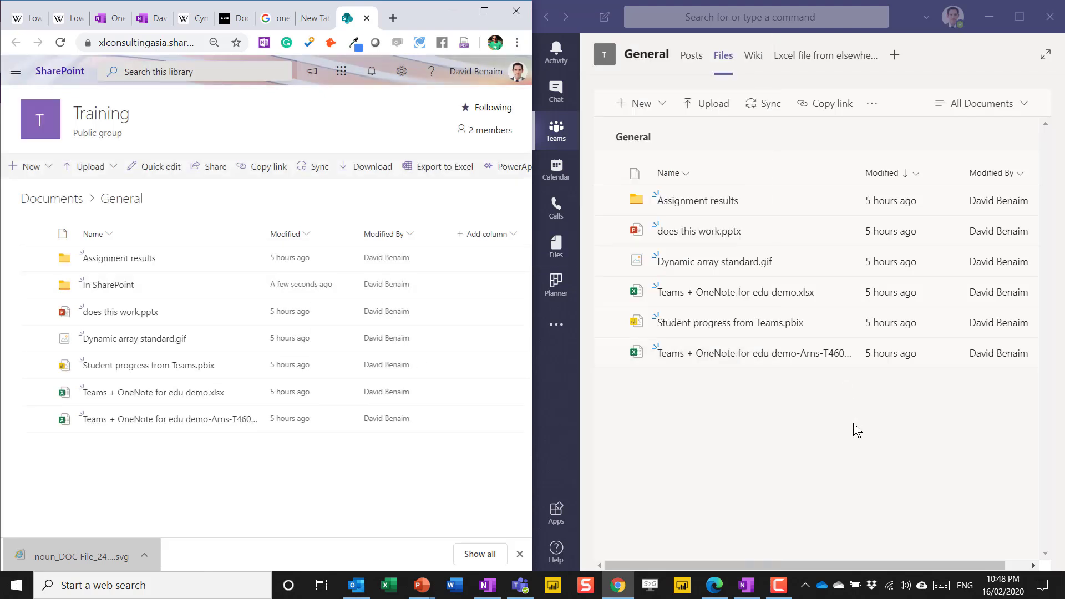
click(693, 56)
click(724, 57)
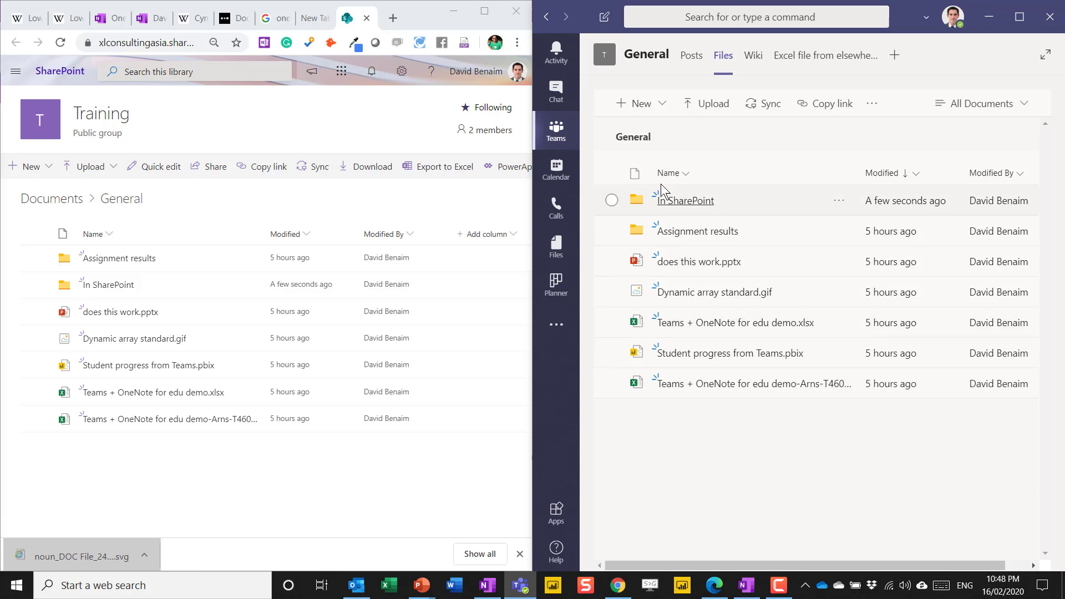
Create an 'In Teams' folder from Teams Files and reload SharePoint to show it
click(662, 107)
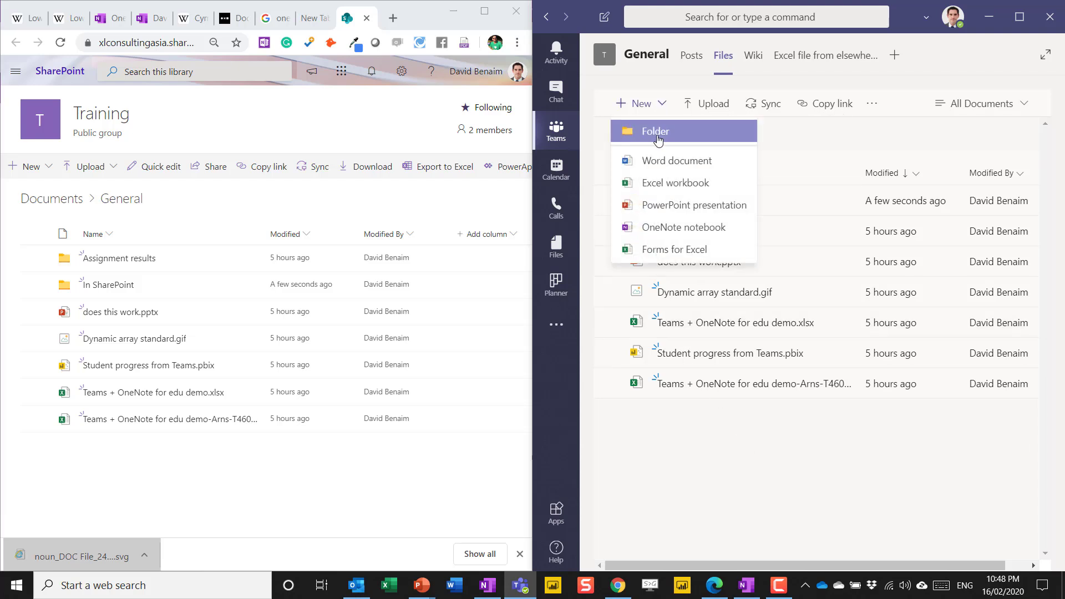
click(656, 133)
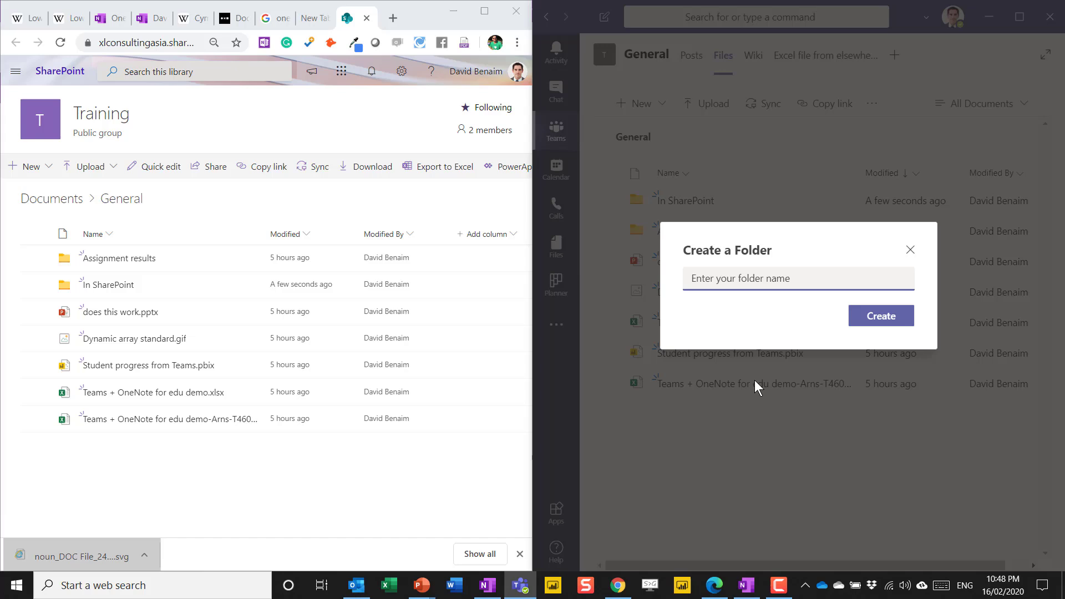
text(In Teams)
key(Return)
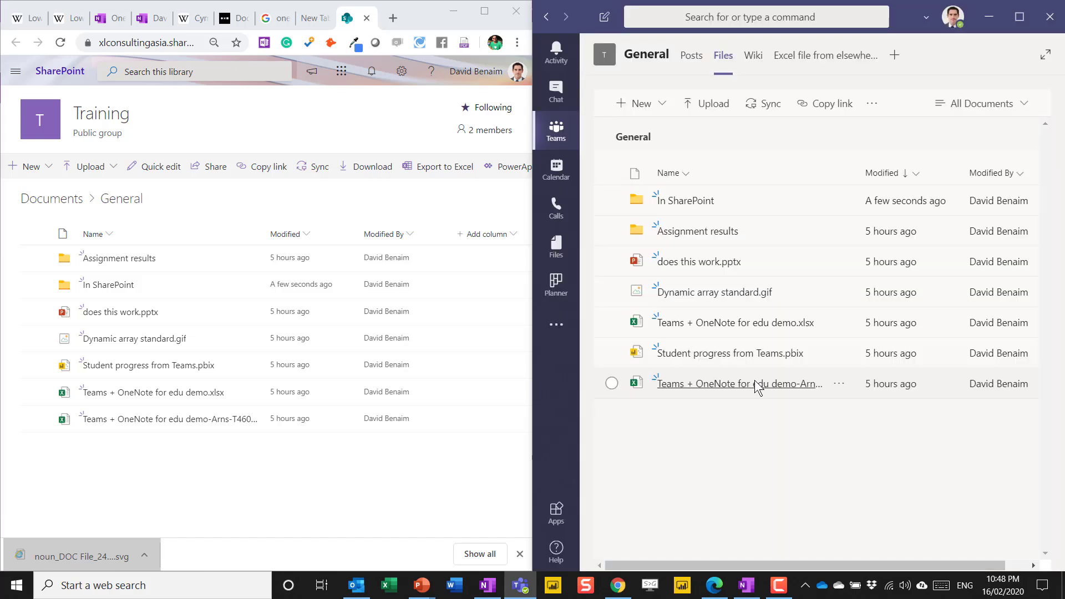
click(301, 464)
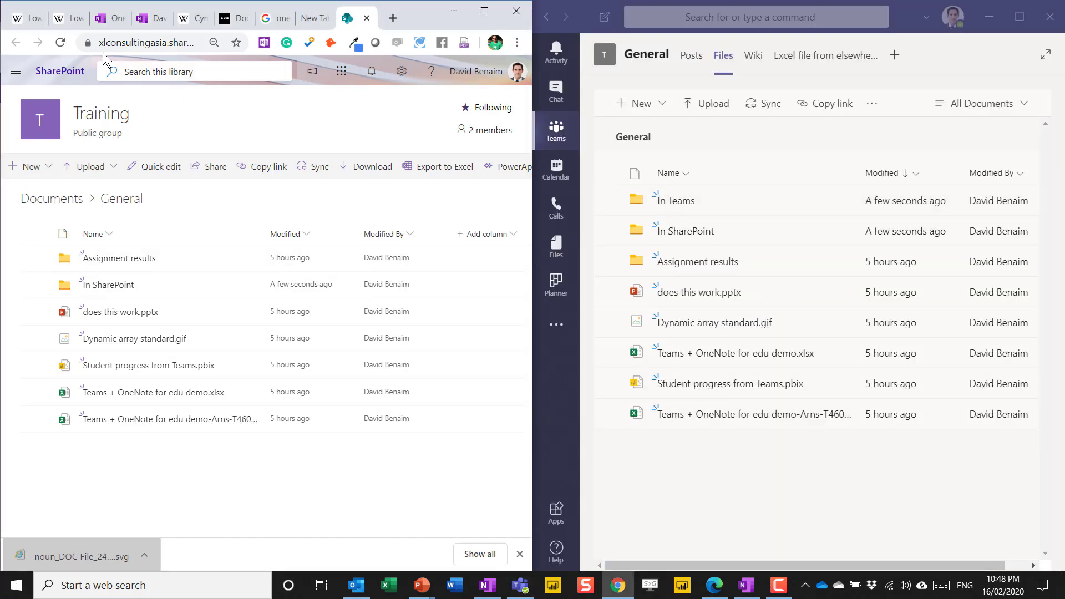
click(60, 42)
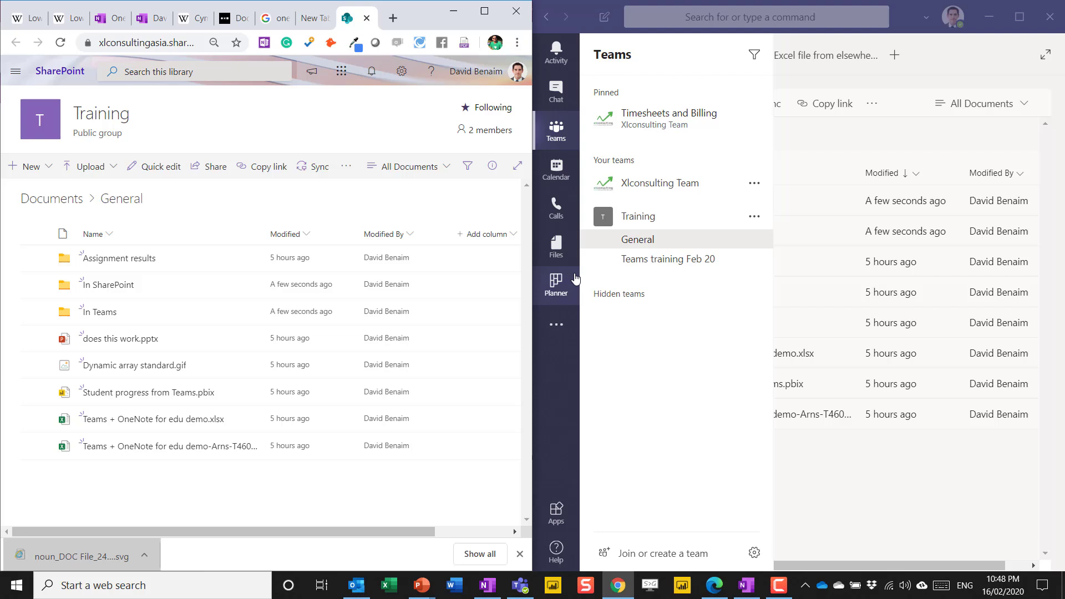
Create a new Word document in the library and type 'asds asidasd asdsad'
click(47, 173)
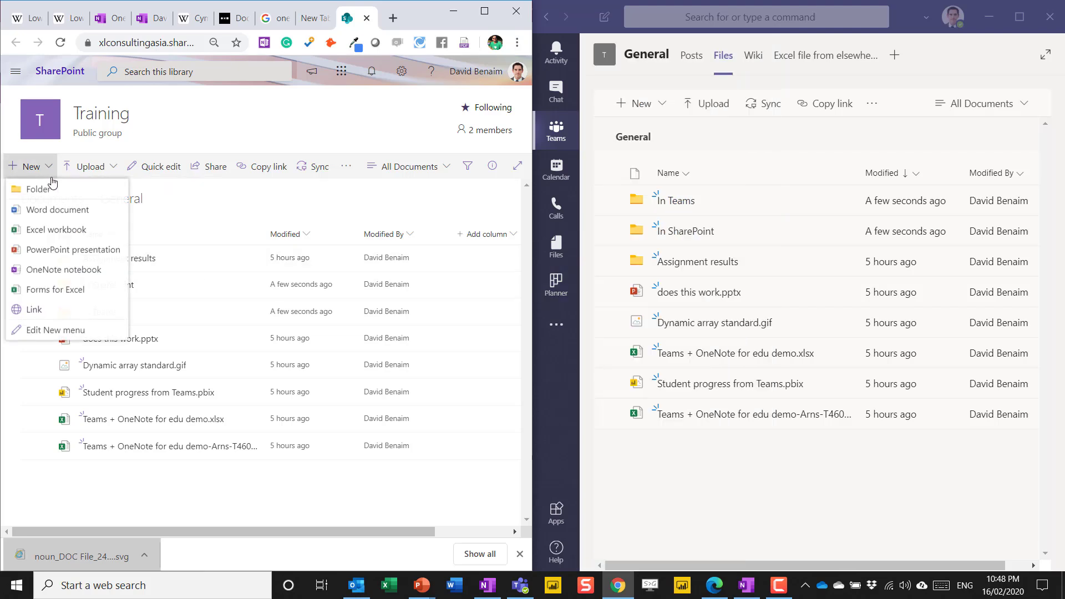
click(57, 212)
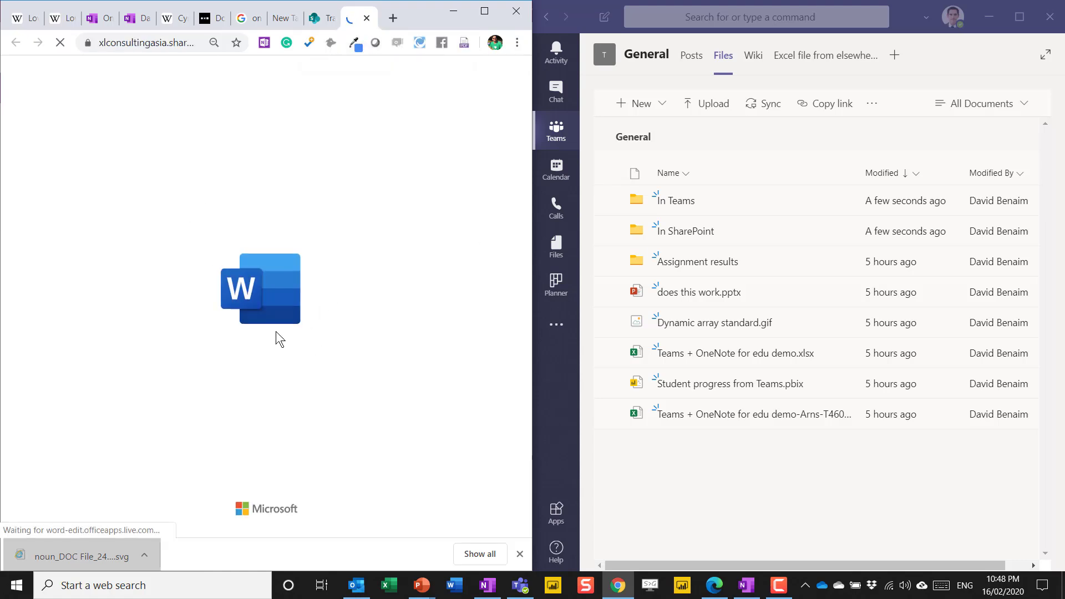
click(520, 553)
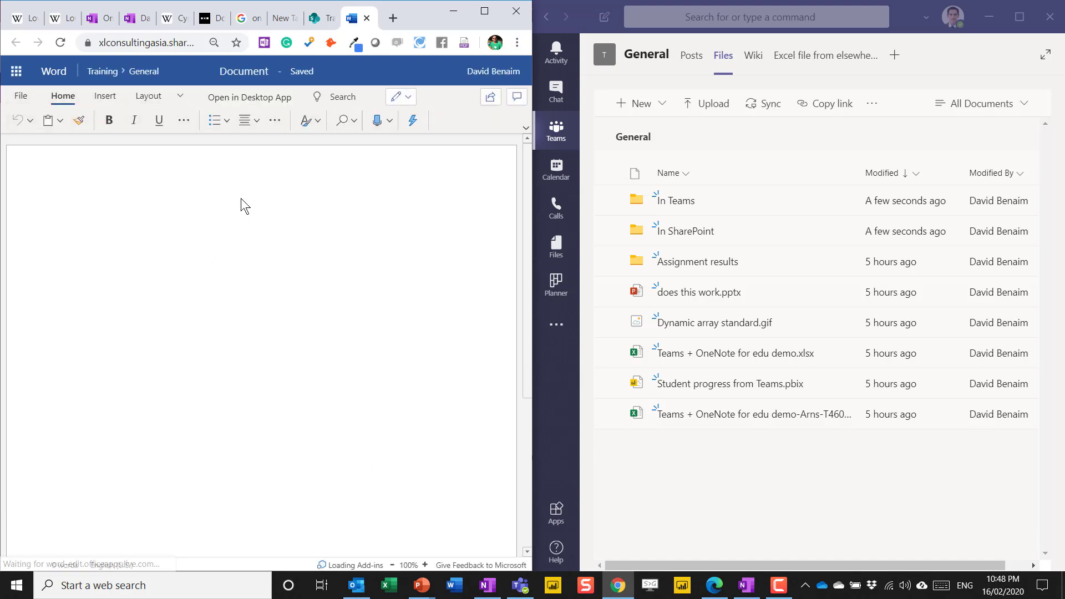
text(asd)
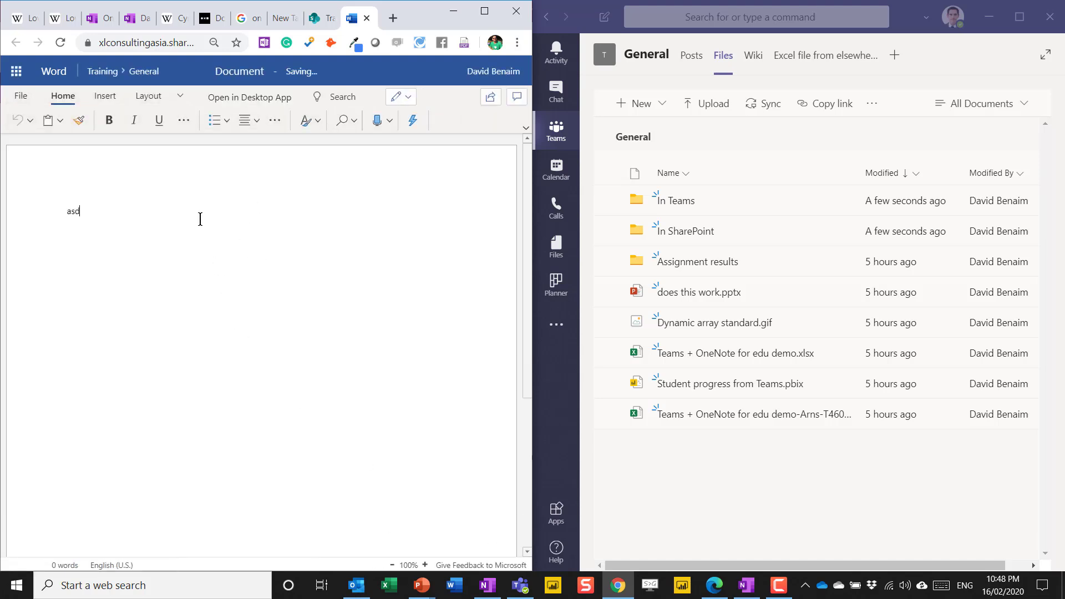
text(s asidasd asdsad)
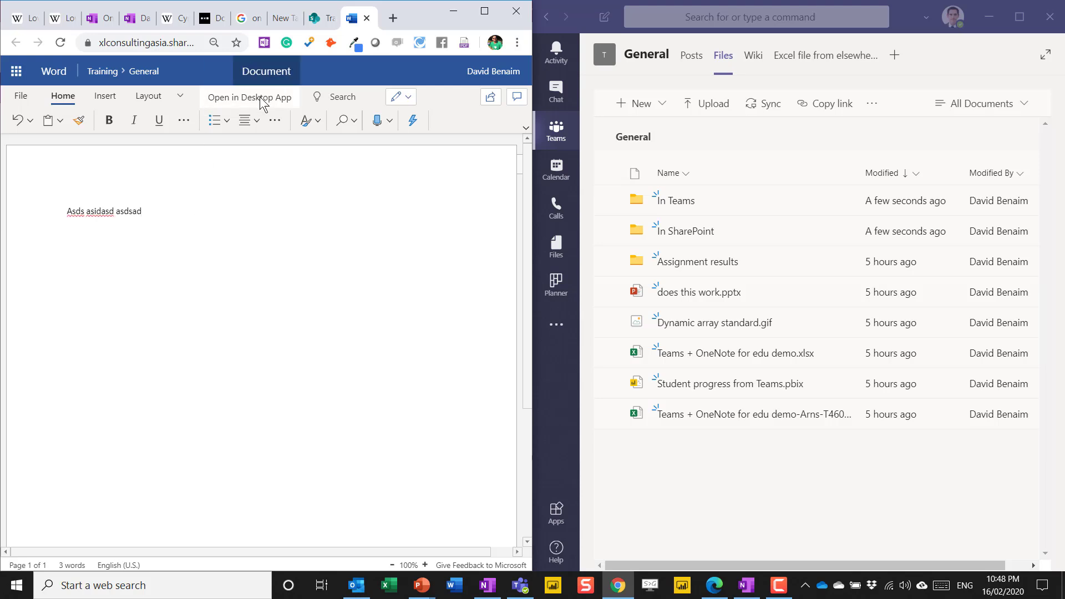
Rename the Word document's title to 'Created for demo'
key(BackSpace)
text(Created for )
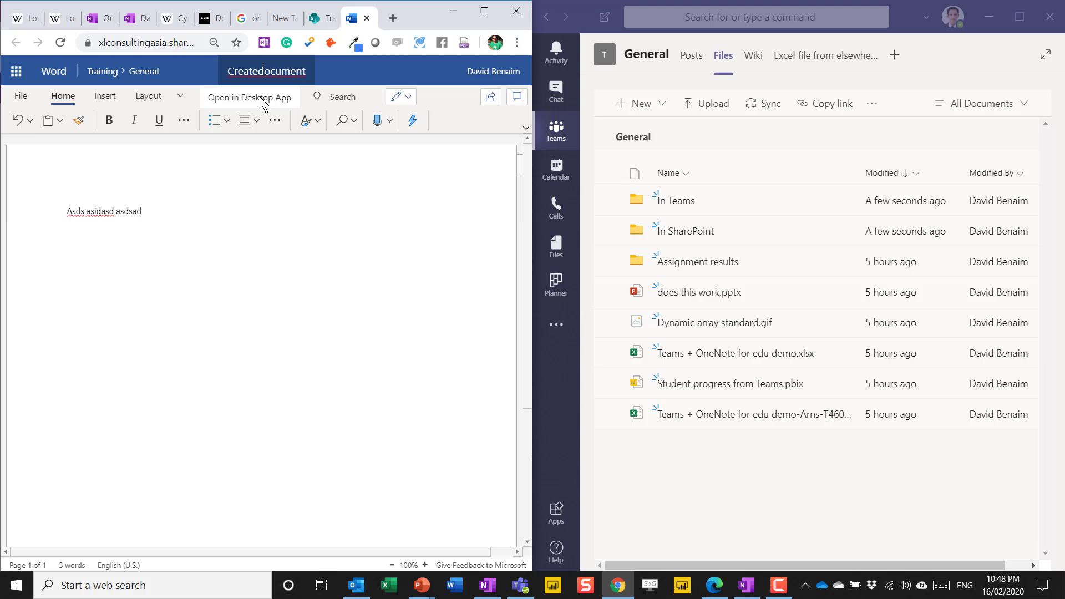
text(demo)
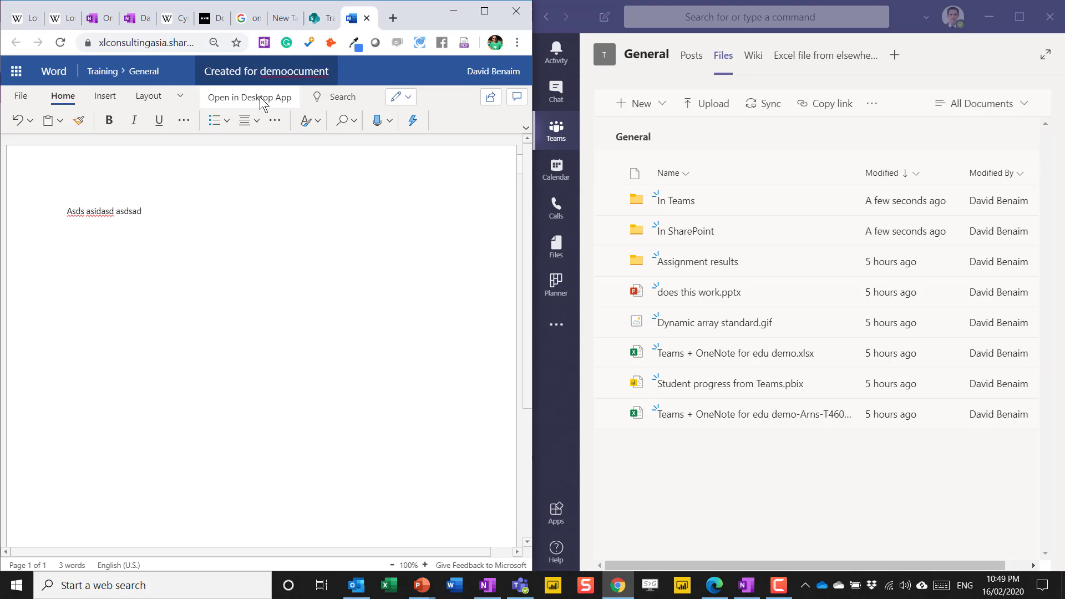
key(Delete)
key(Delete)
key(Delete)
key(Delete)
key(Delete)
key(Delete)
key(Delete)
click(326, 287)
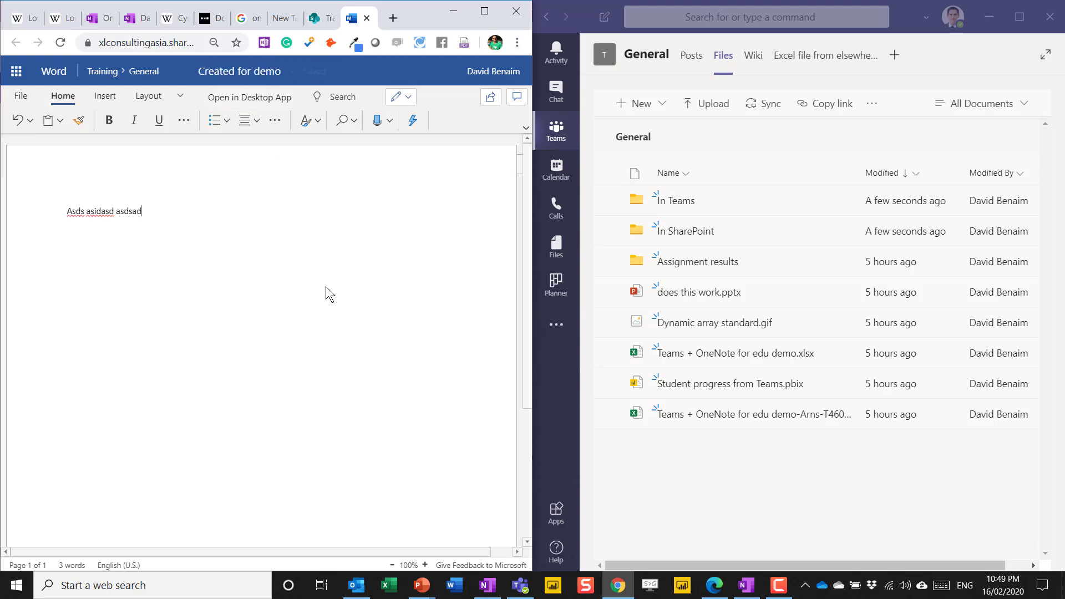
click(324, 18)
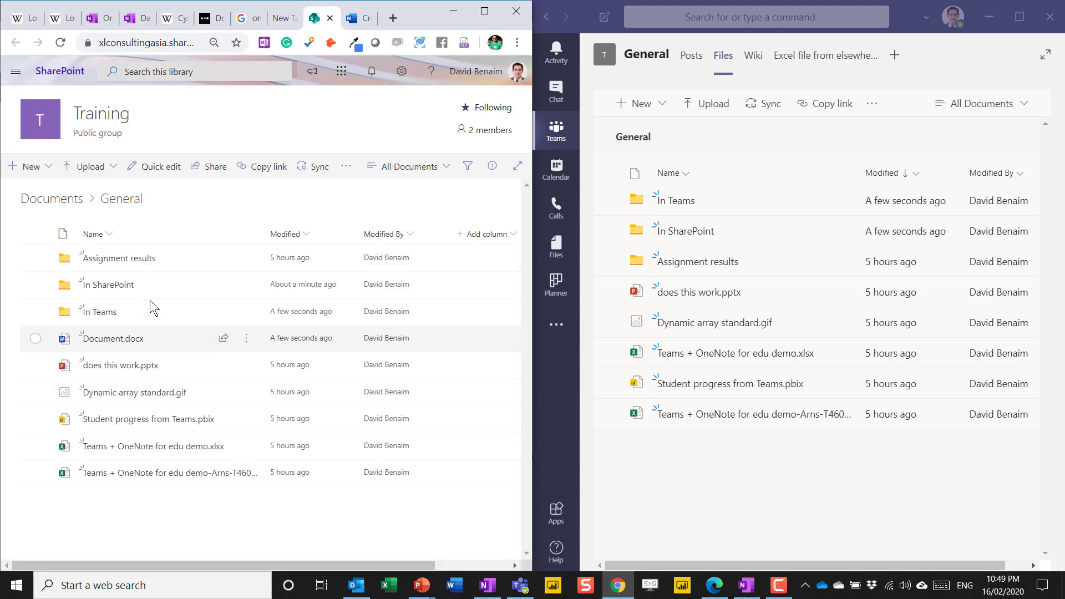
Refresh the SharePoint library and the Teams Files tab to show the new document
click(61, 42)
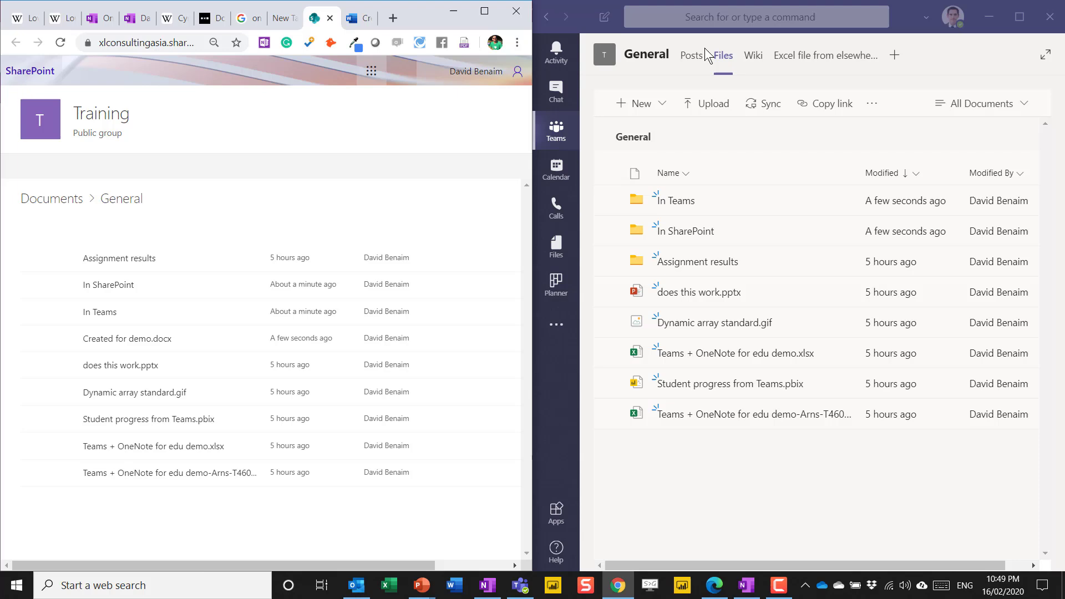
click(704, 51)
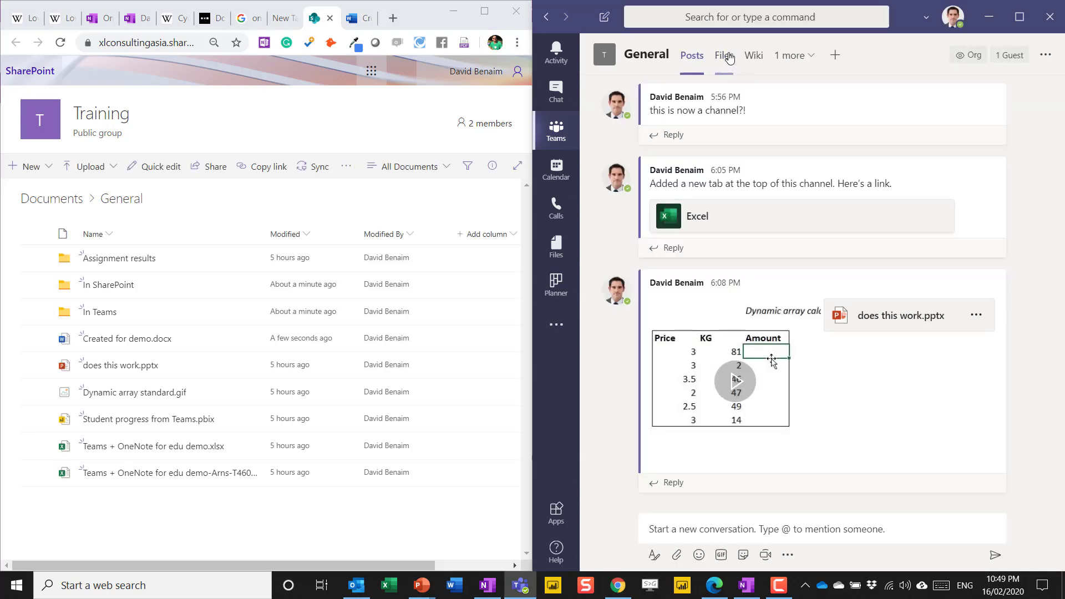
click(727, 56)
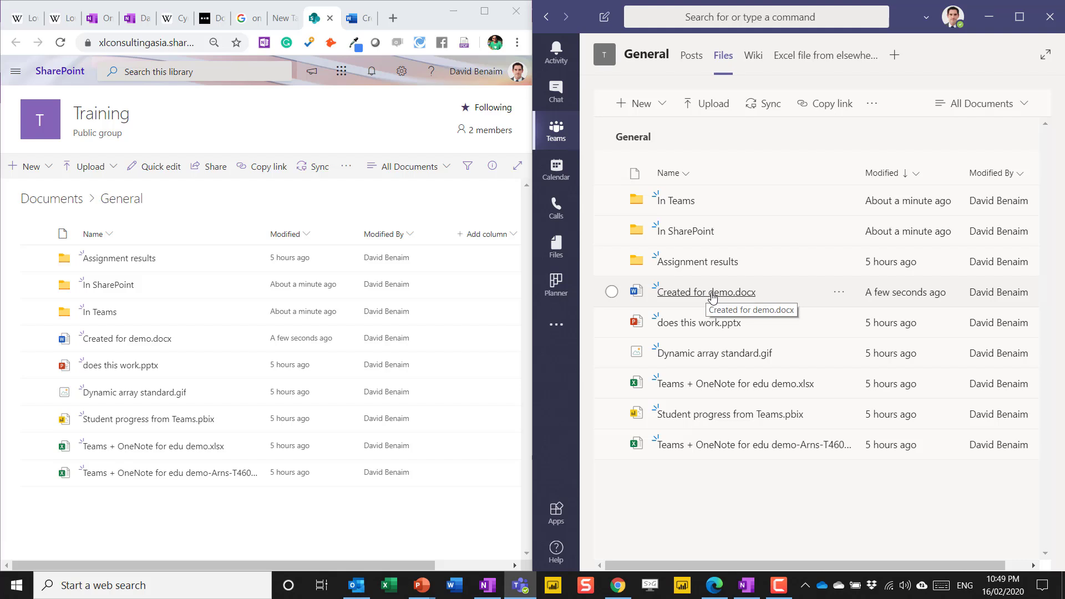
Open Created for demo.docx in Teams and try opening it in the browser
click(713, 294)
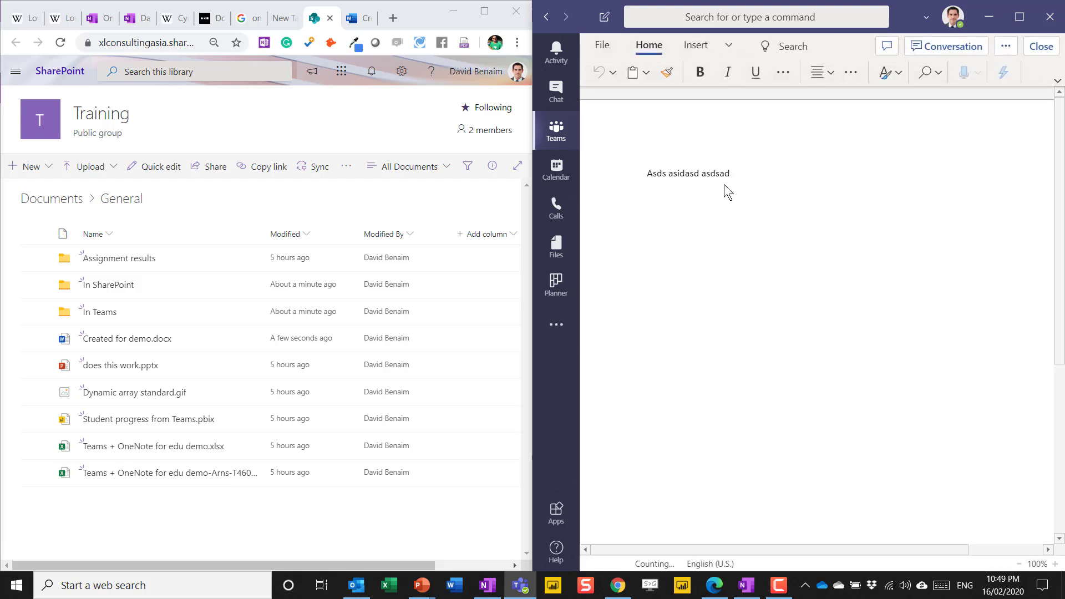
click(1003, 47)
click(981, 91)
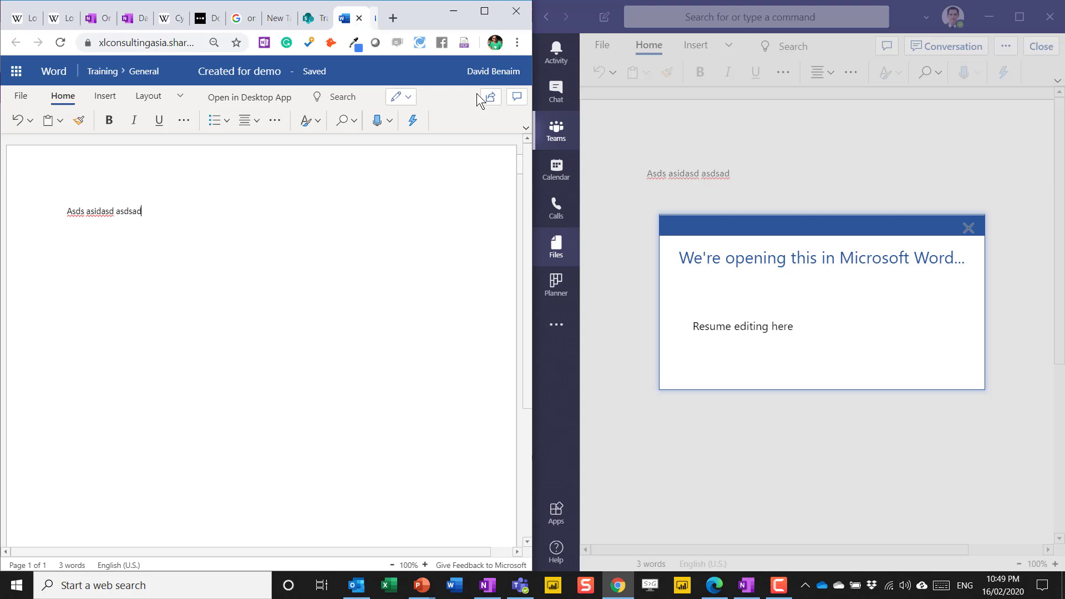
click(968, 228)
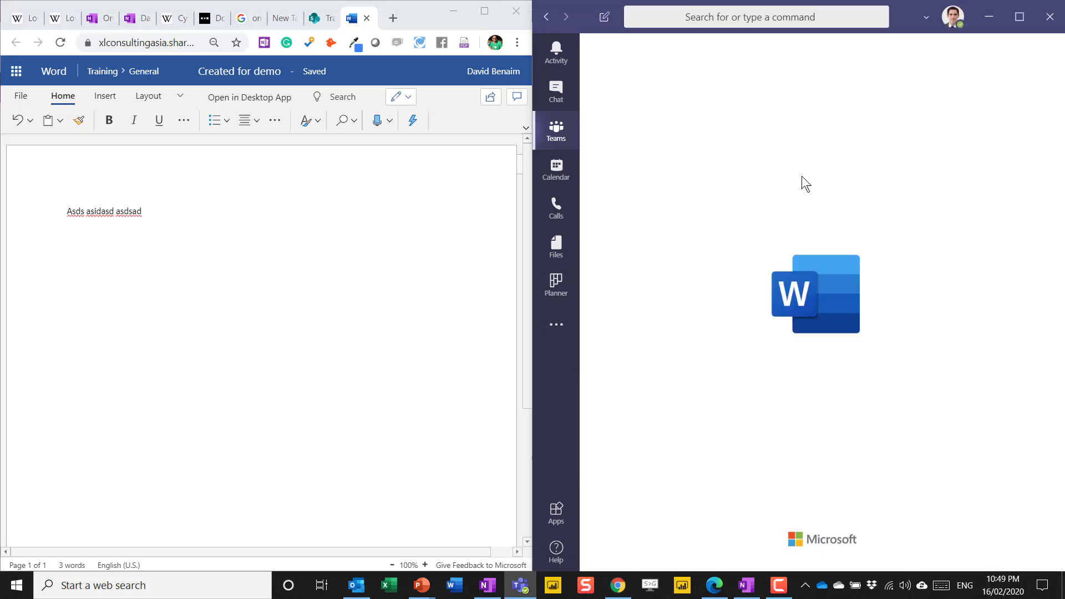
click(320, 20)
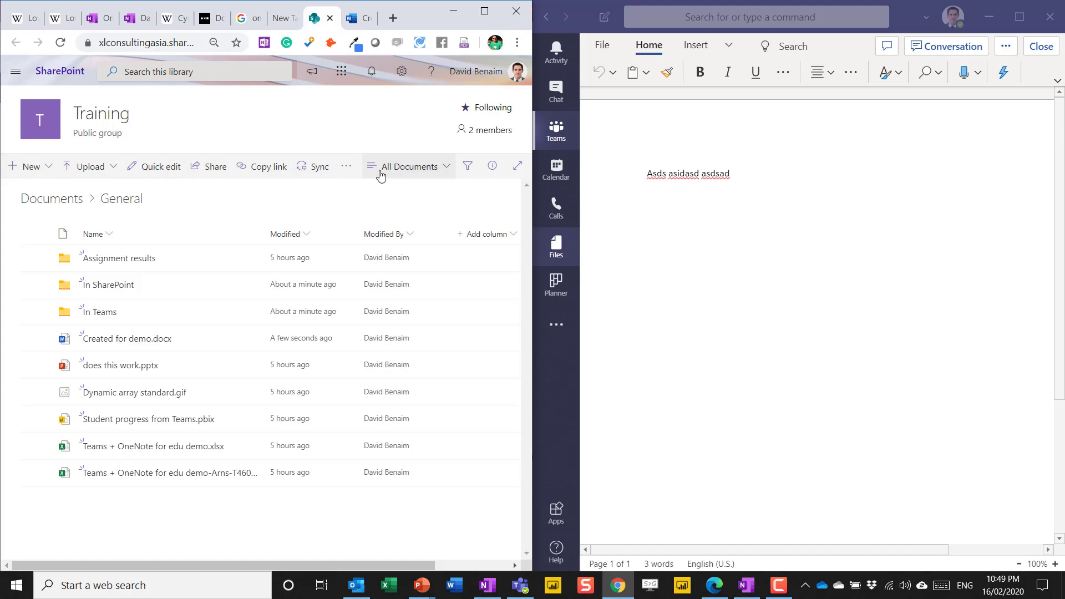
Delete the In Teams folder from the Teams General channel files
click(566, 132)
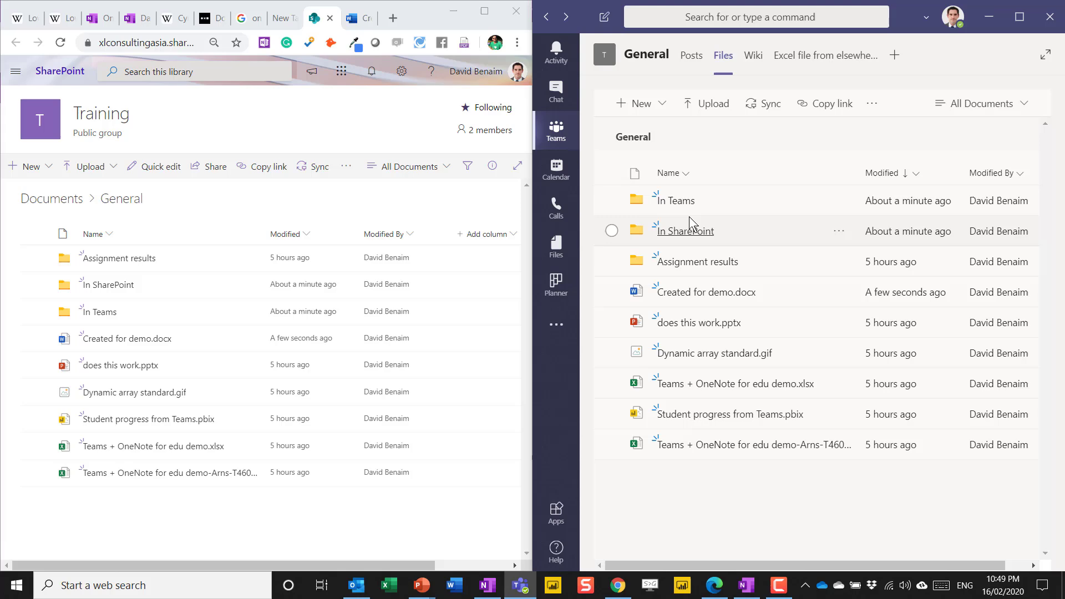
right_click(689, 204)
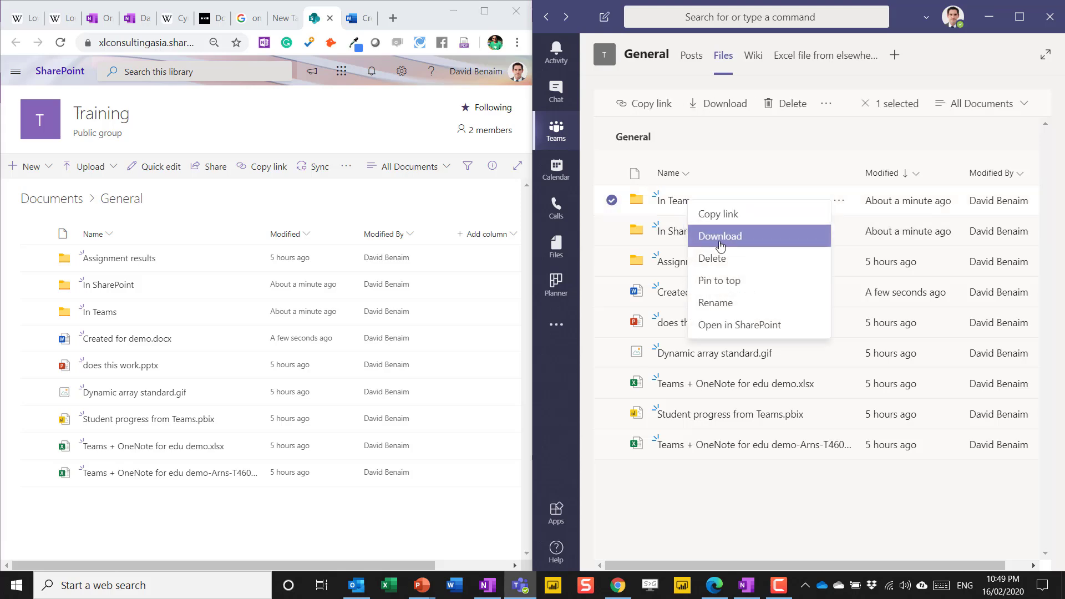
click(727, 264)
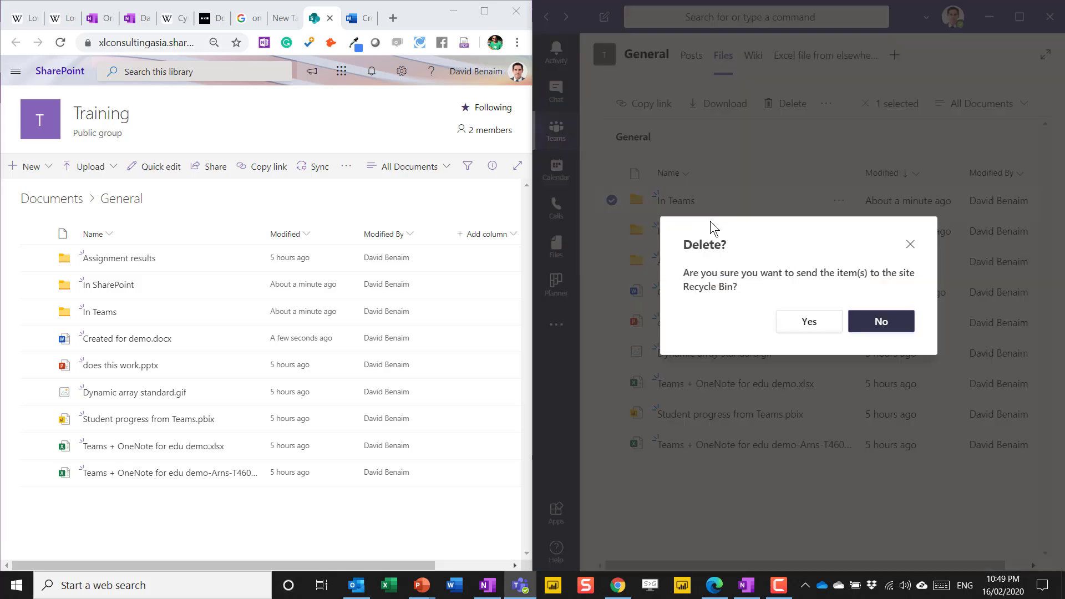
click(821, 321)
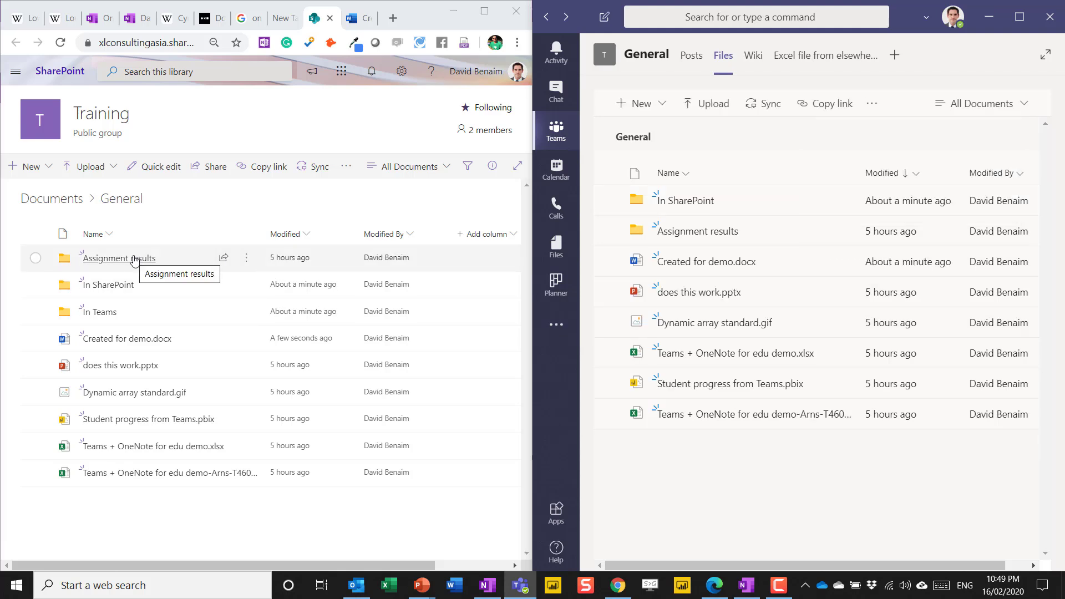
Delete Created for demo.docx from the SharePoint General library
click(61, 43)
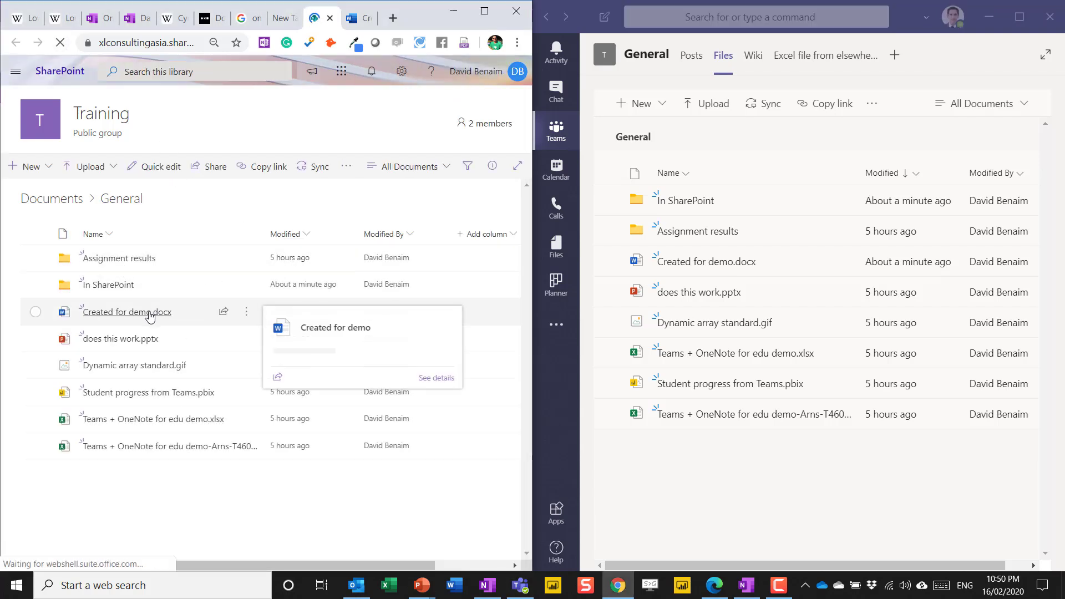
click(130, 315)
right_click(131, 314)
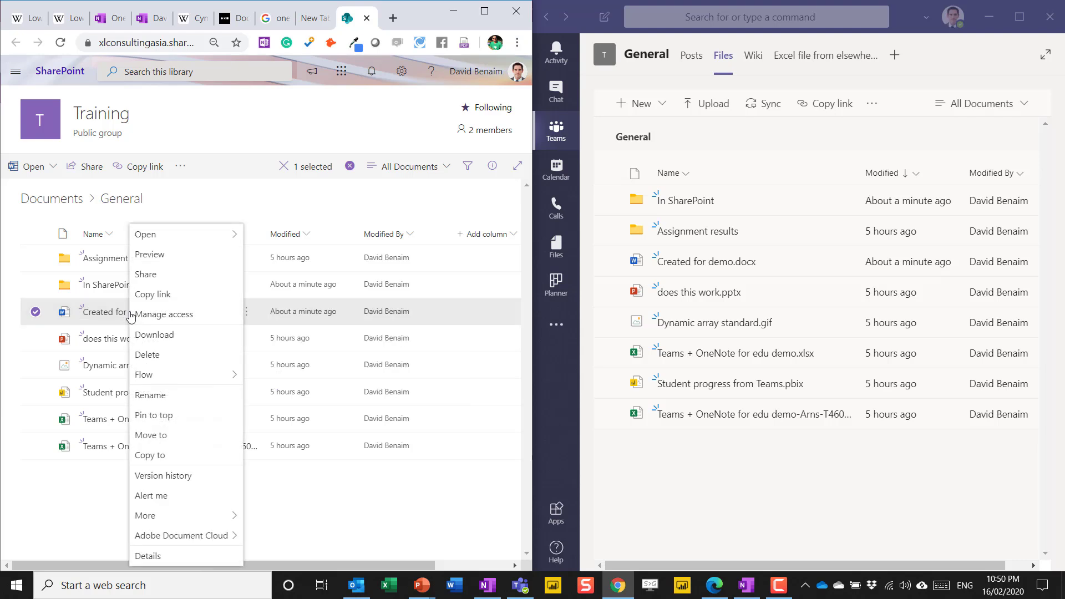
click(180, 355)
click(279, 349)
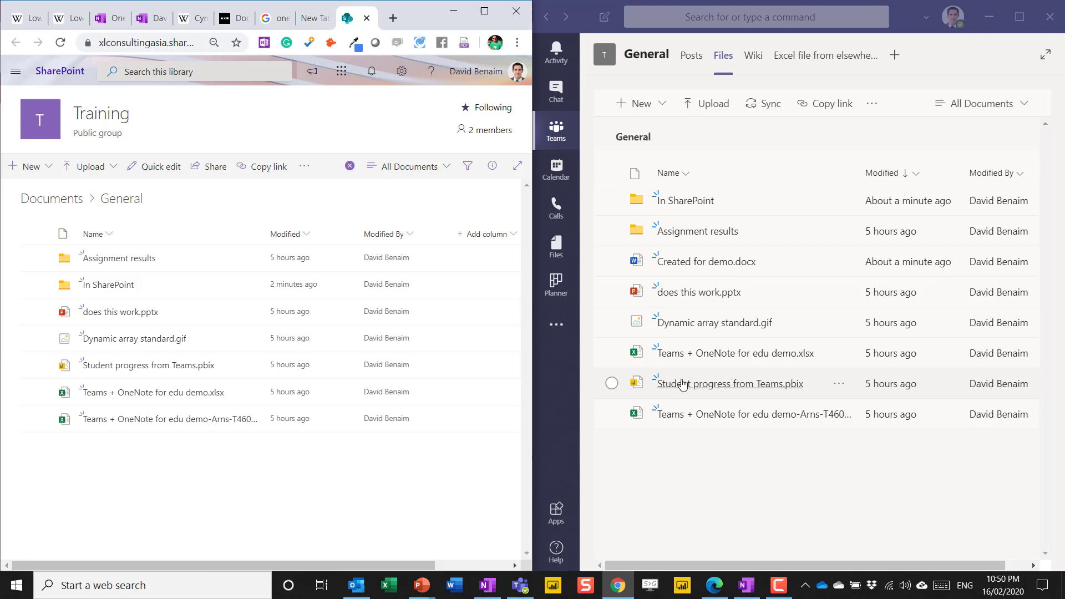
Refresh Teams' Files tab, then look through SharePoint's Upload choices and Teams' extra file options
click(691, 54)
click(723, 57)
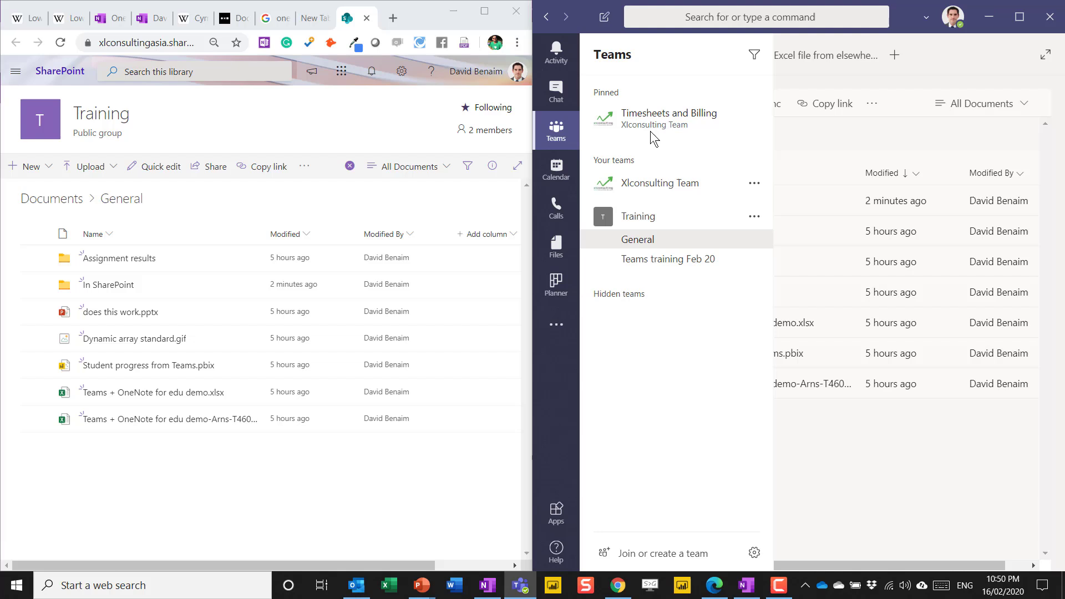
click(111, 165)
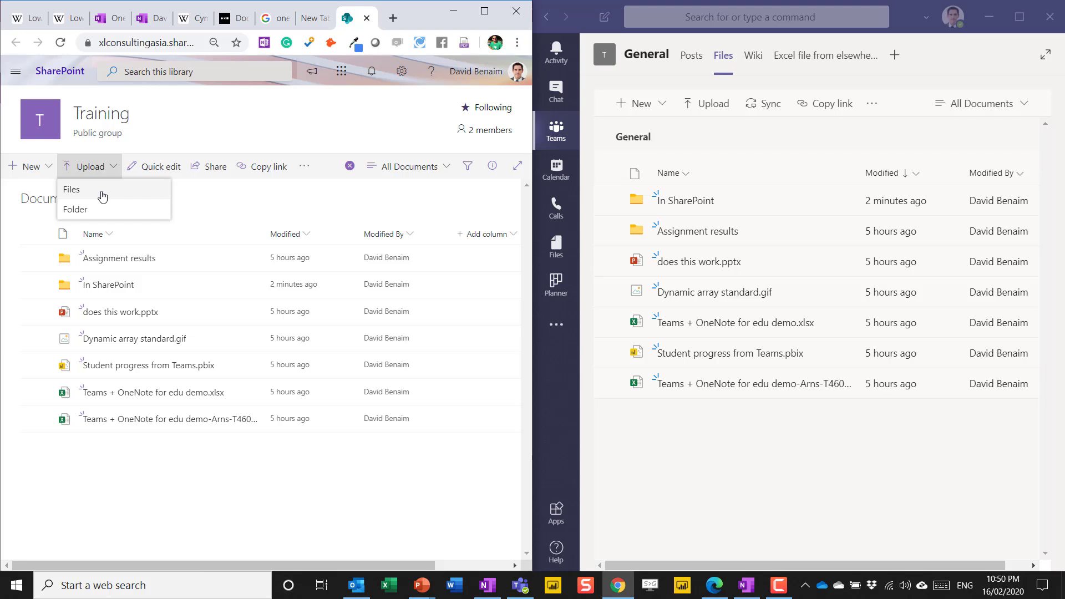
click(198, 458)
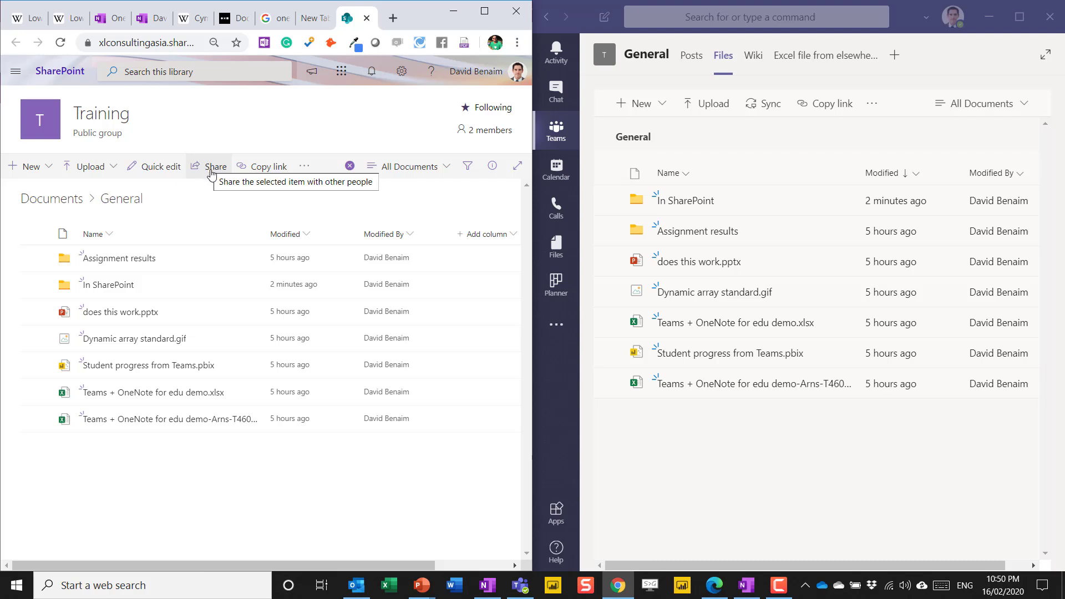
click(557, 131)
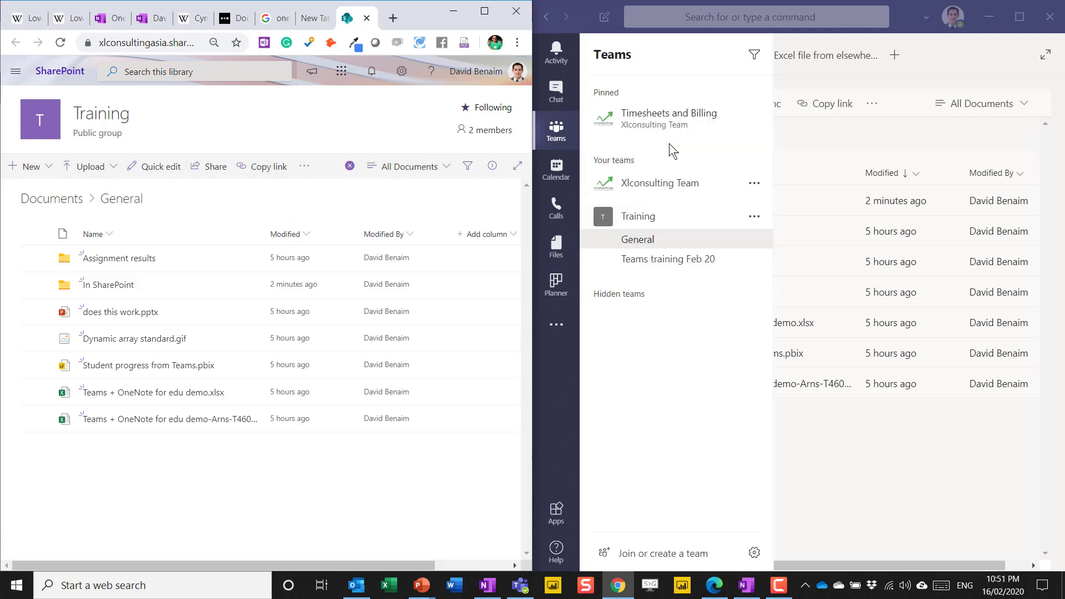
click(873, 106)
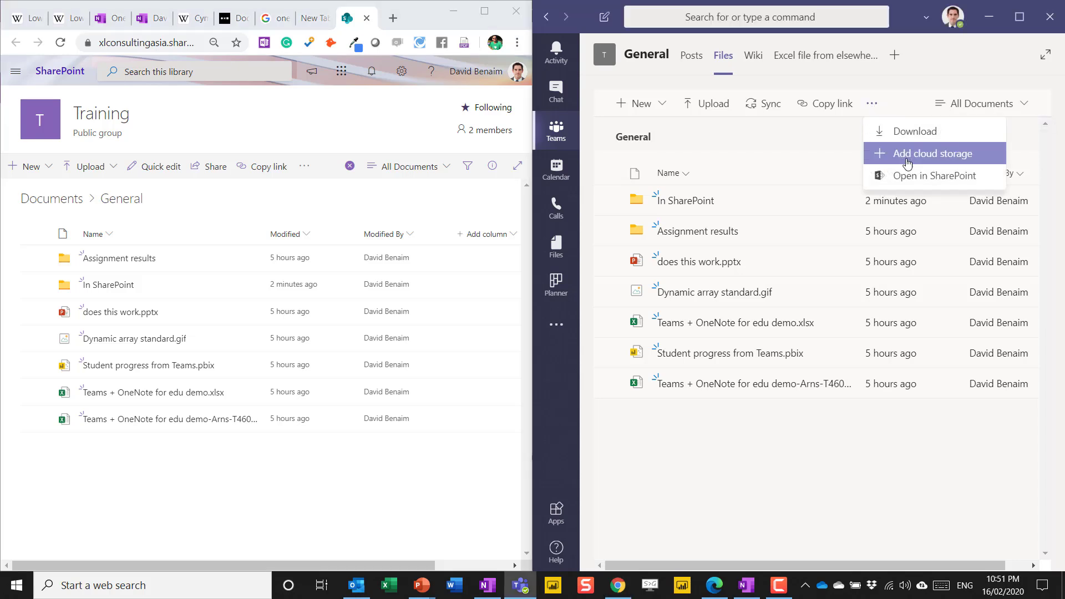
click(908, 155)
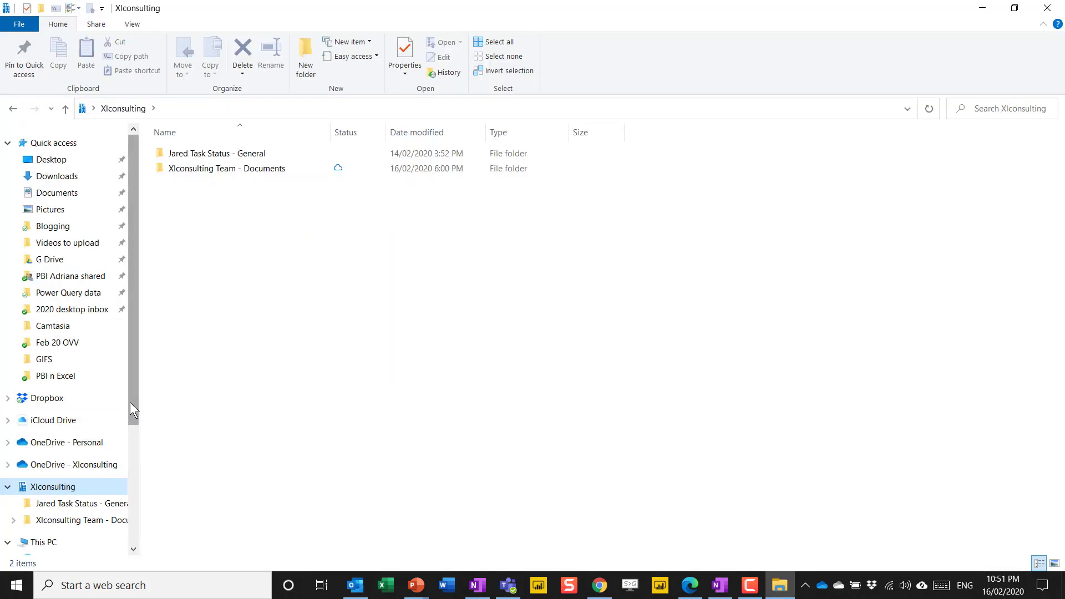
Sync the General channel files from Teams and open Training - General in File Explorer
drag(130, 401, 131, 521)
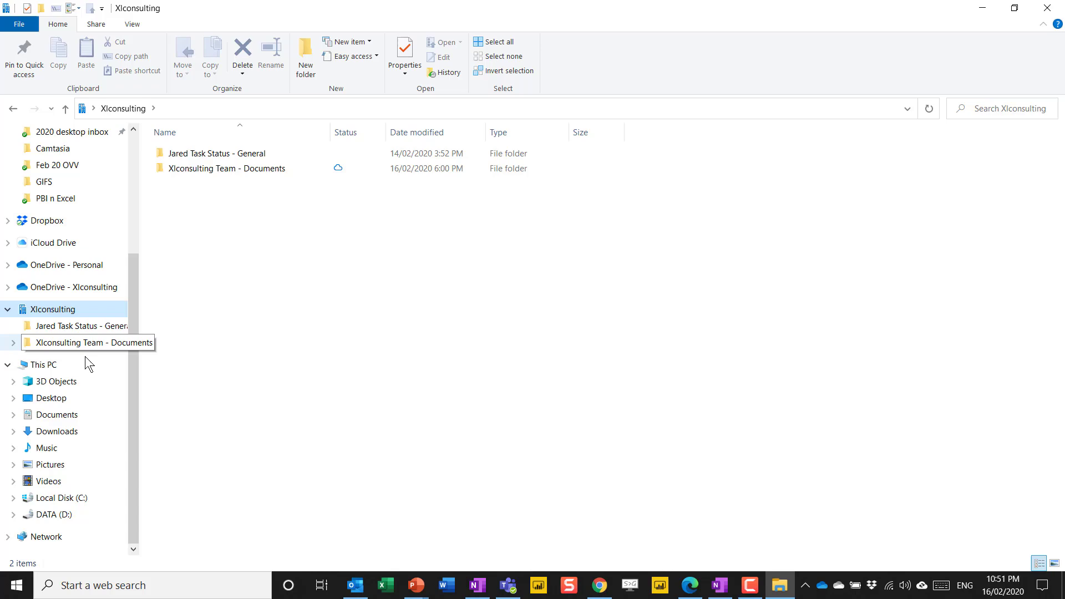
key(alt+Tab)
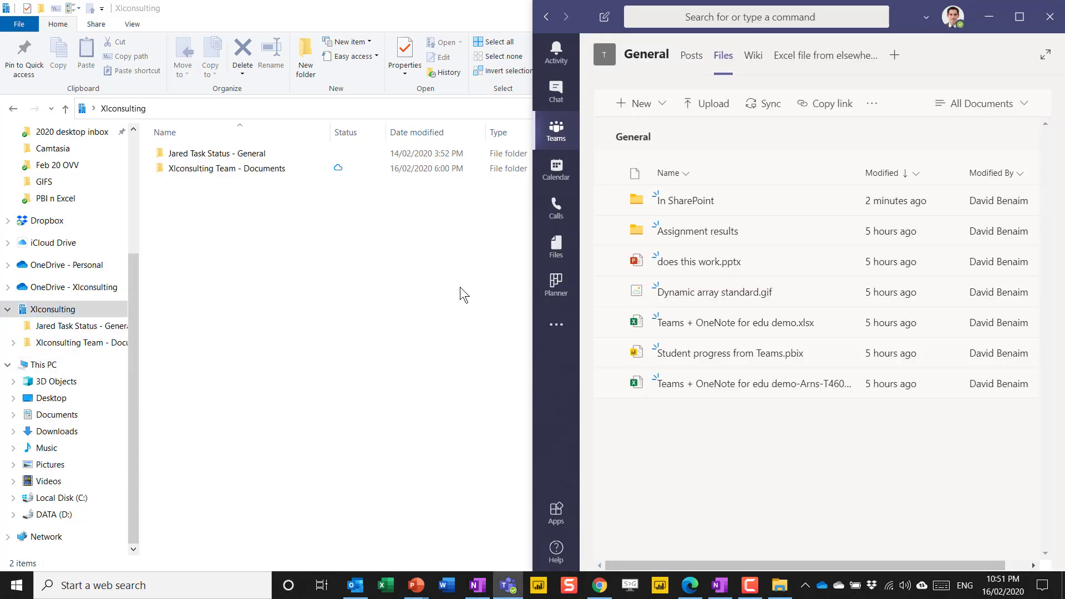
click(770, 111)
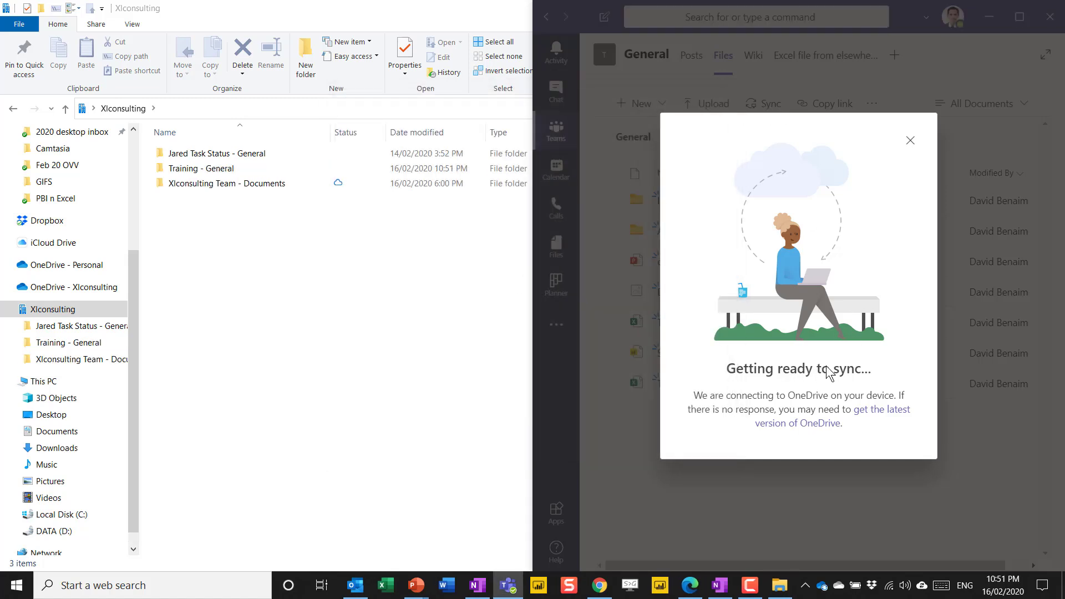
click(82, 344)
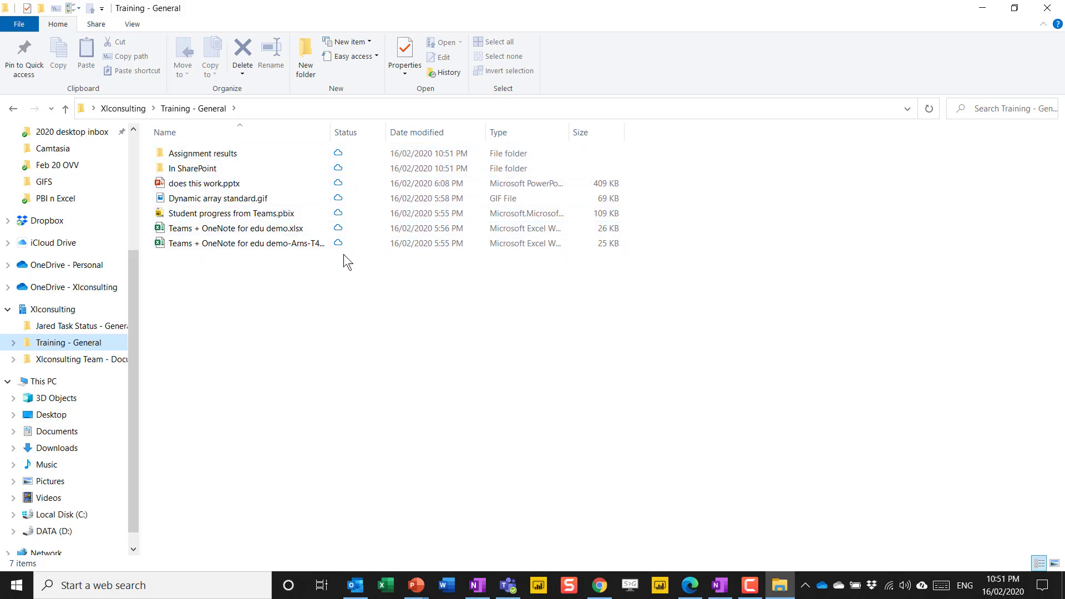
Type 'SADSADOWEEESAD SADSADSDASD' as the slide title of does this work.pptx in PowerPoint
click(206, 187)
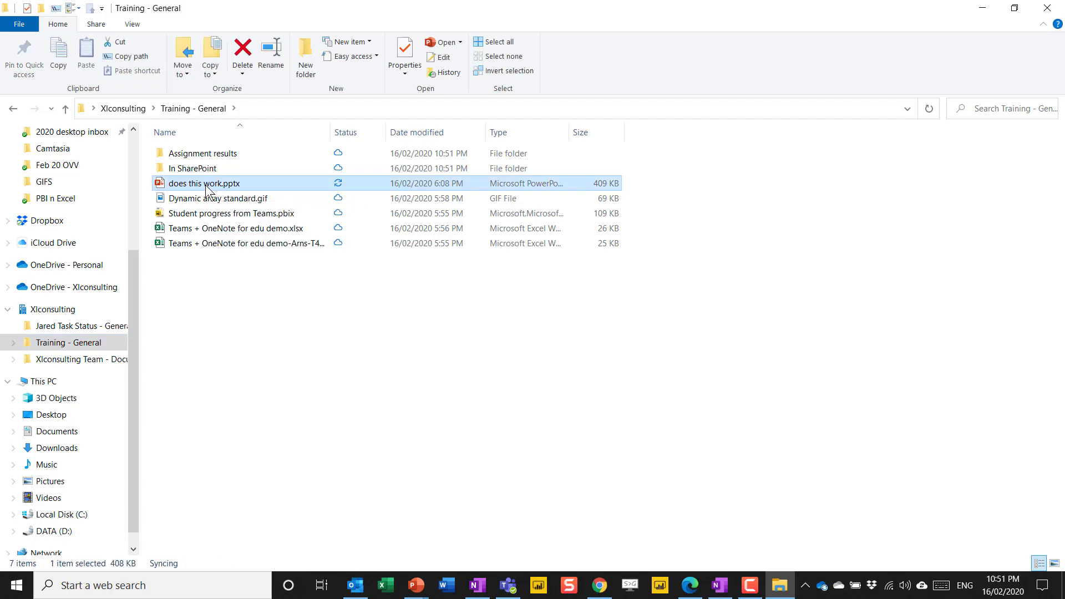
key(alt+Tab)
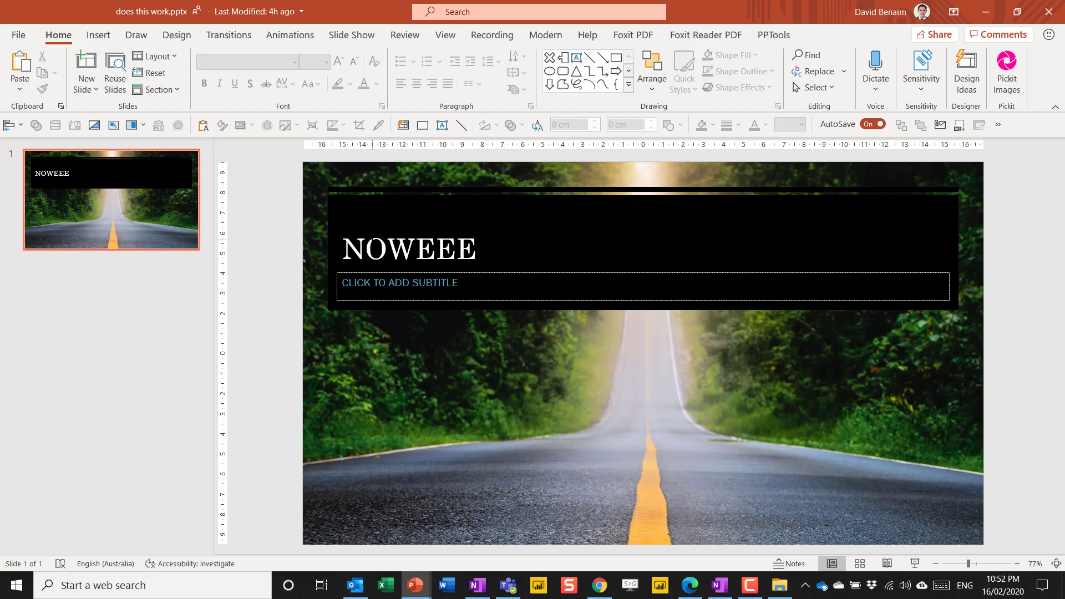
click(367, 249)
text(SADSADOWEEESAD SADSADSDASD)
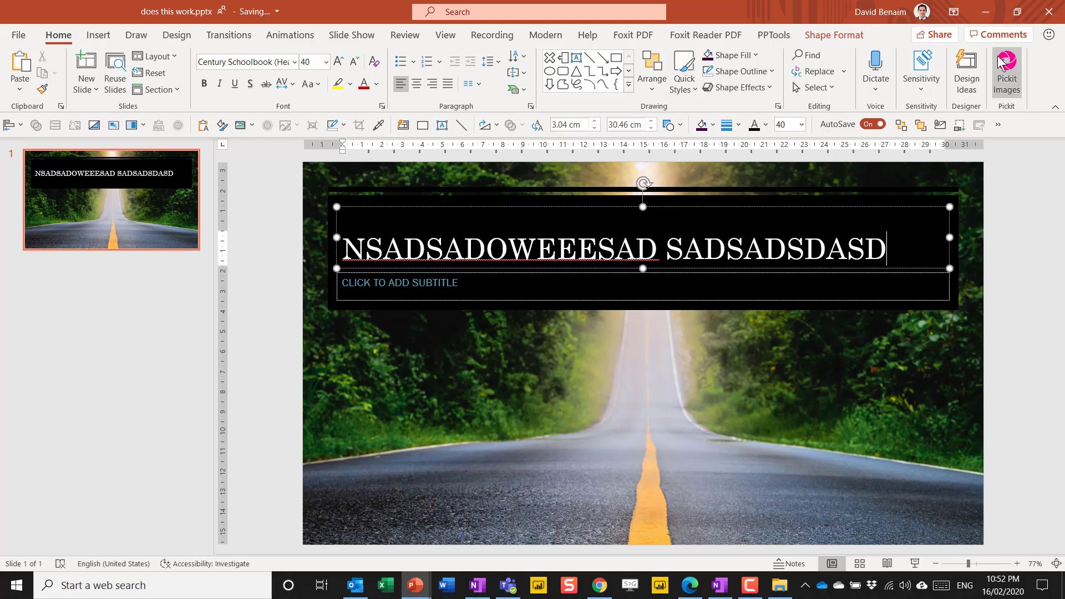
key(alt+Tab)
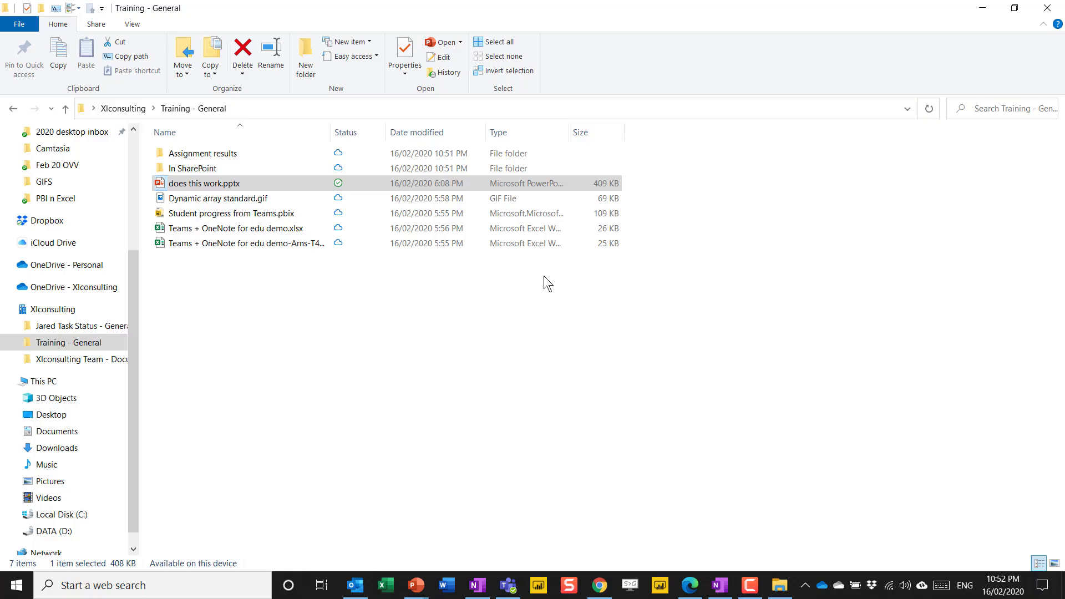
Set Dynamic array standard.gif to Always keep on this device and go up to Xlconsulting
click(337, 187)
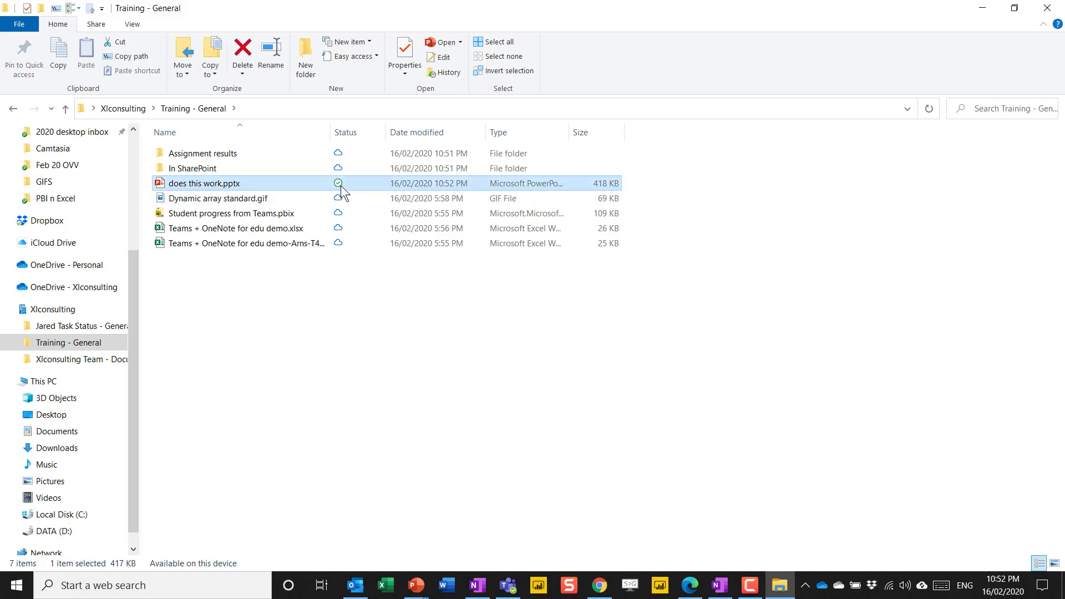
right_click(251, 201)
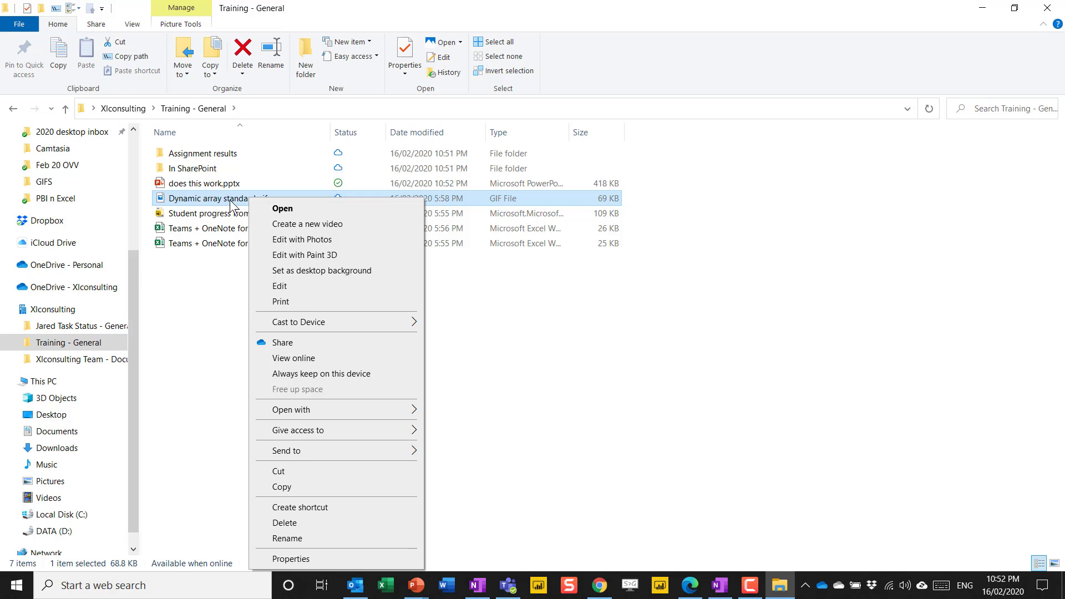
click(295, 375)
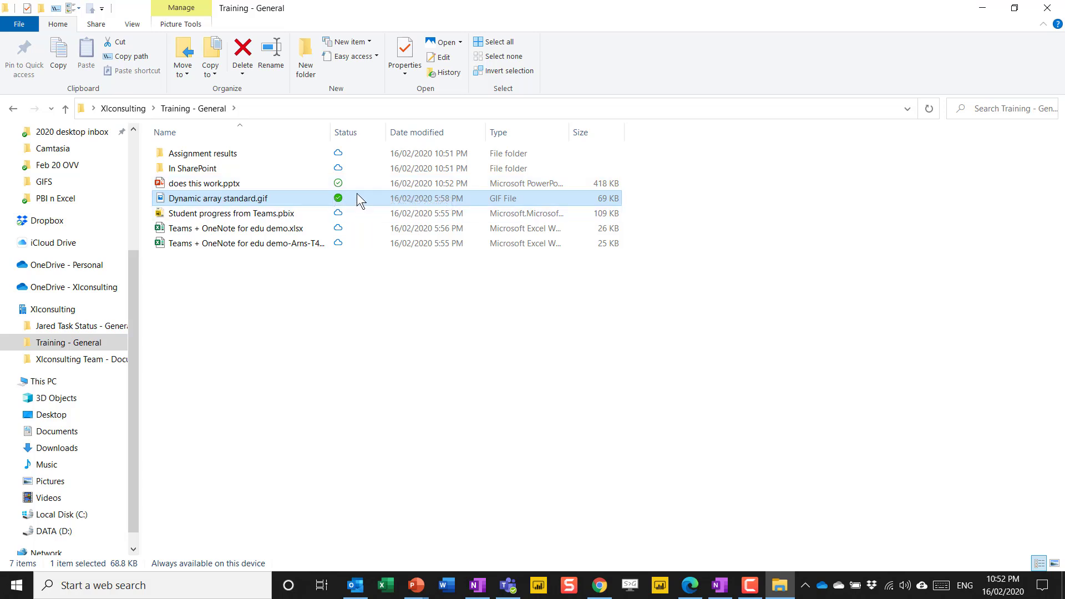
mouse_move(358, 193)
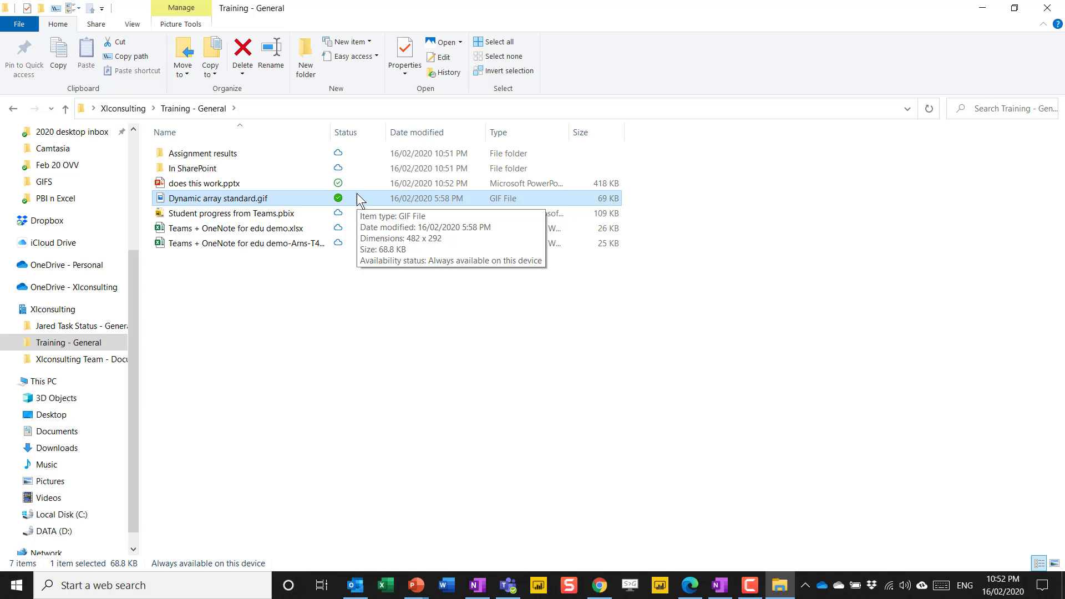
key(alt+Up)
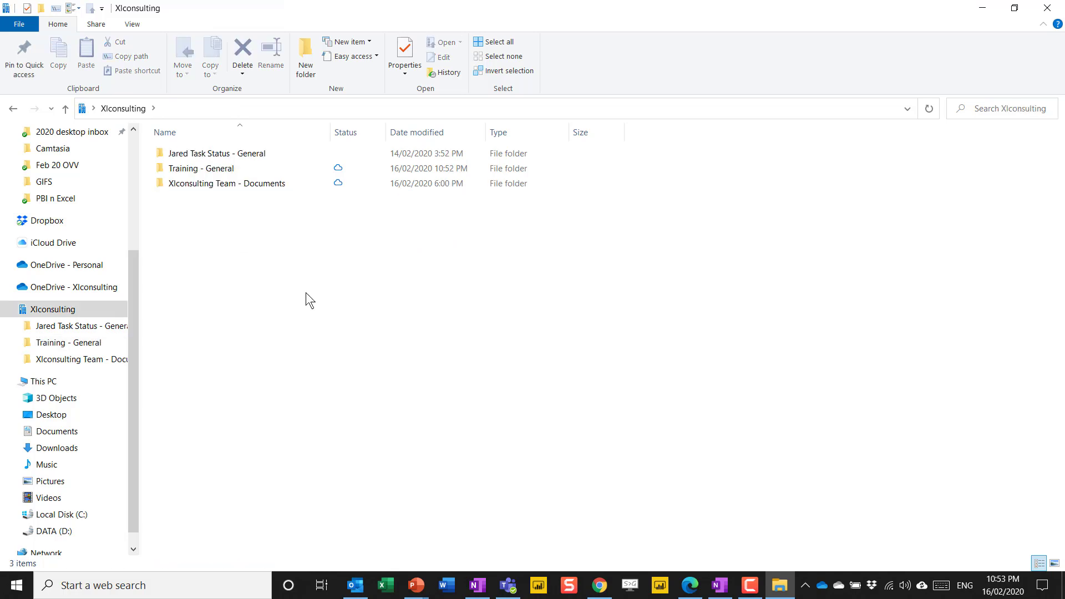
Stop syncing Training - General from OneDrive's Account settings and close the settings
click(823, 586)
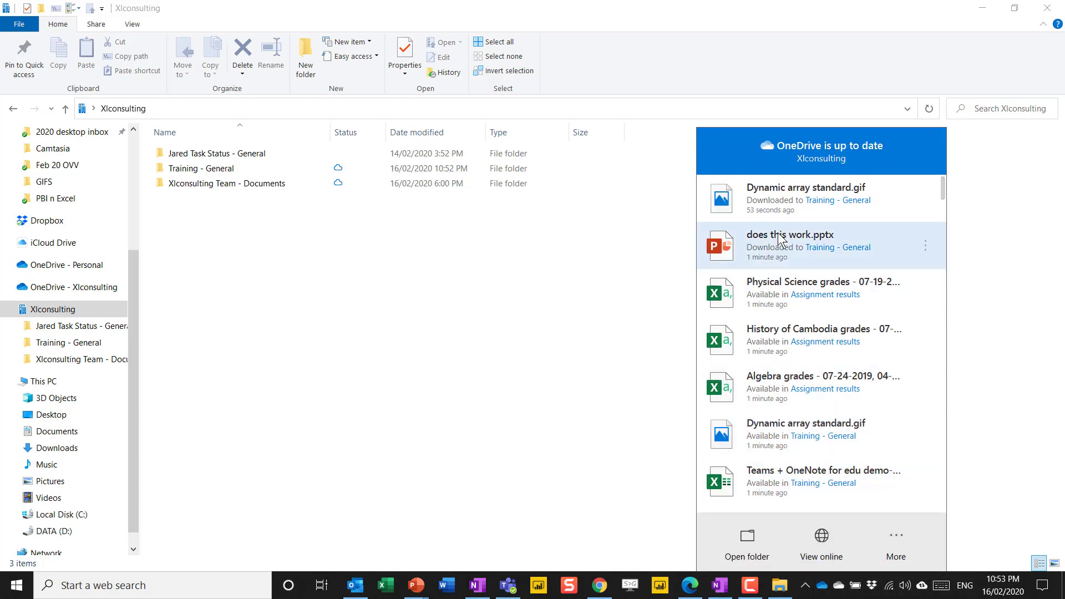
click(883, 543)
click(812, 371)
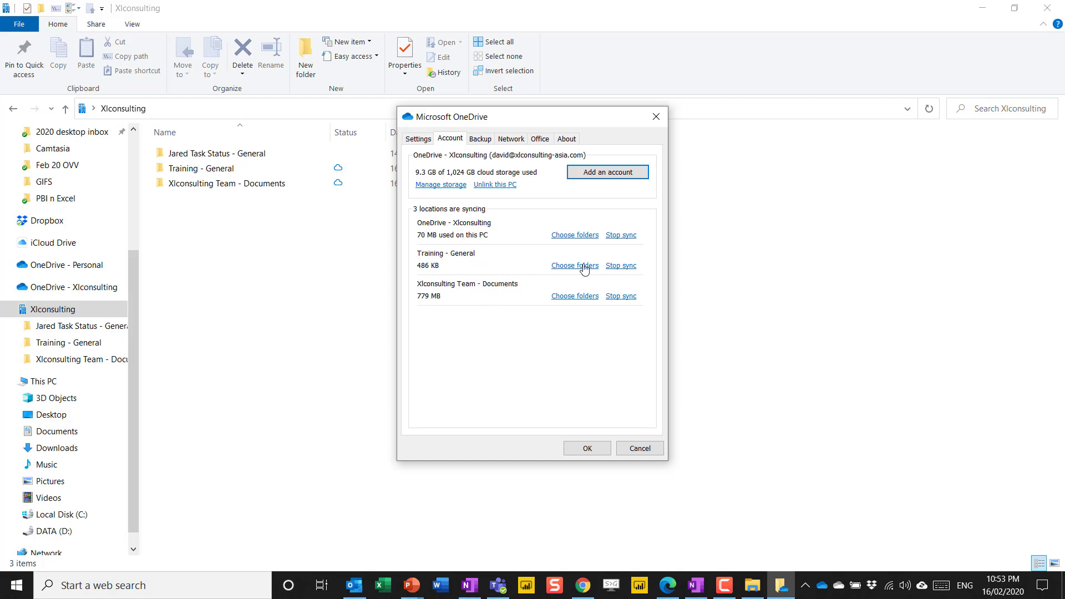
click(620, 267)
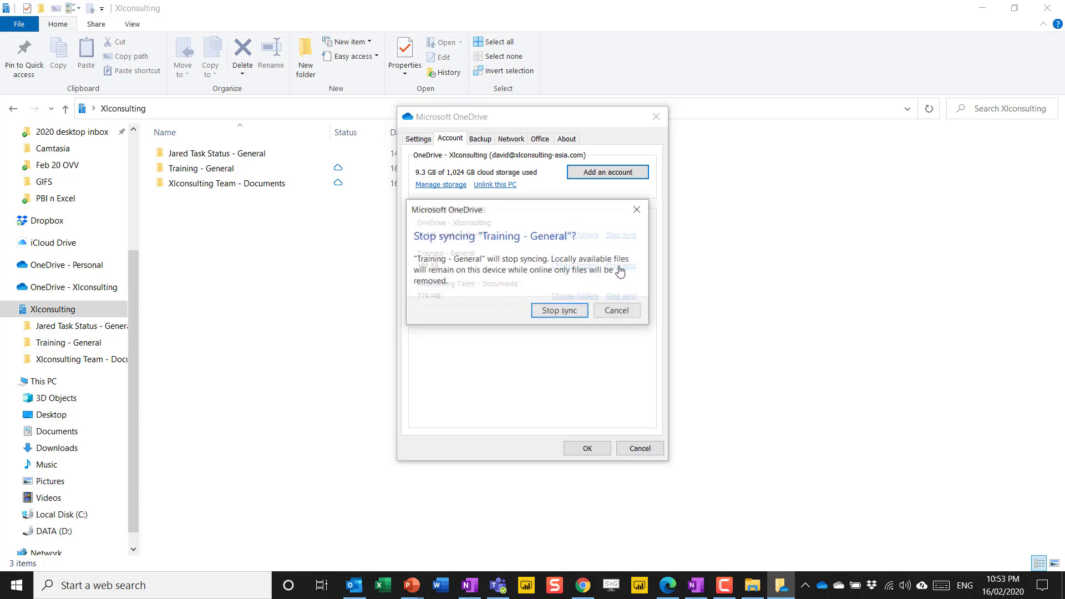
click(556, 314)
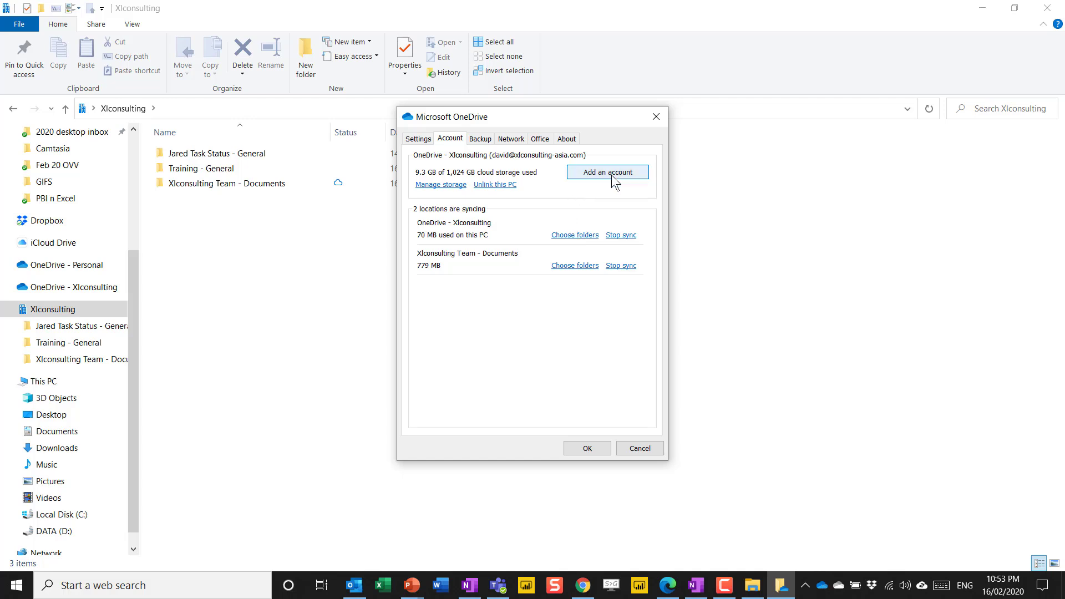
click(654, 116)
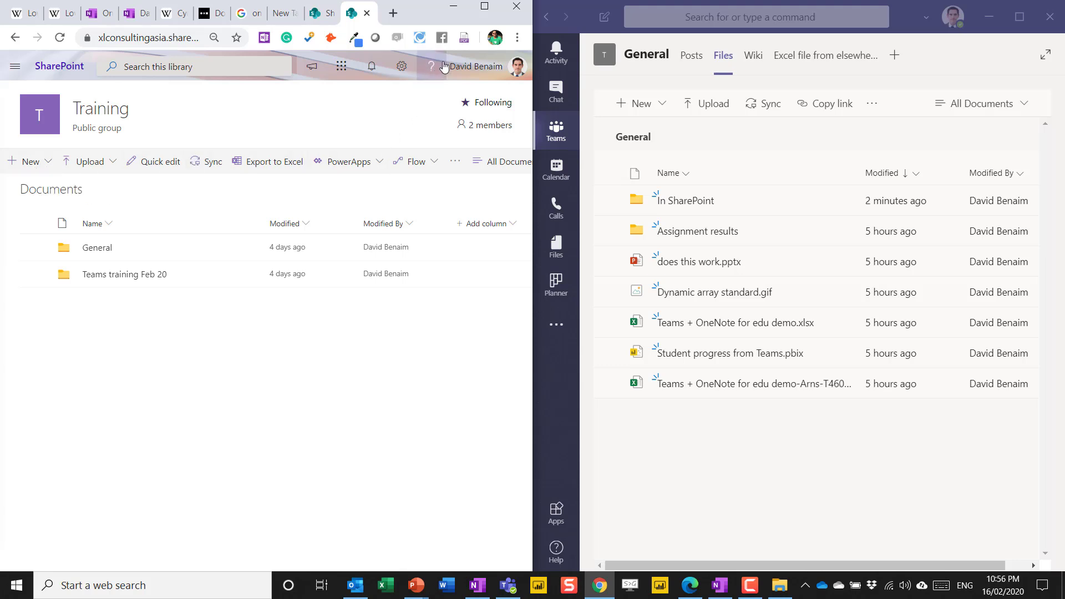
Maximise the browser and add a document library named 'NOT STORED ON TEAMS' from the Training home page
click(484, 6)
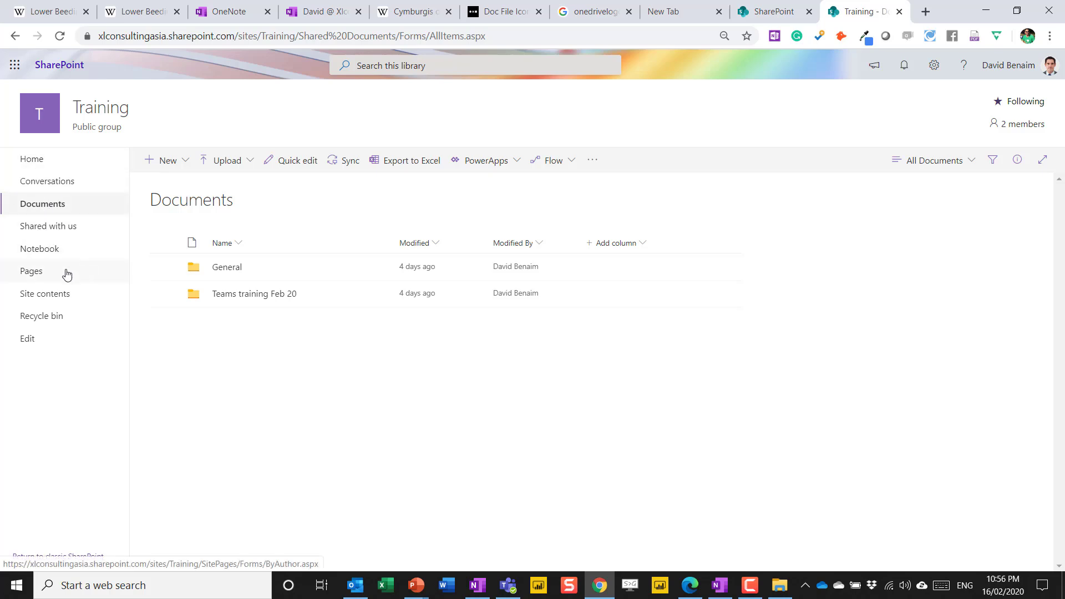
click(37, 161)
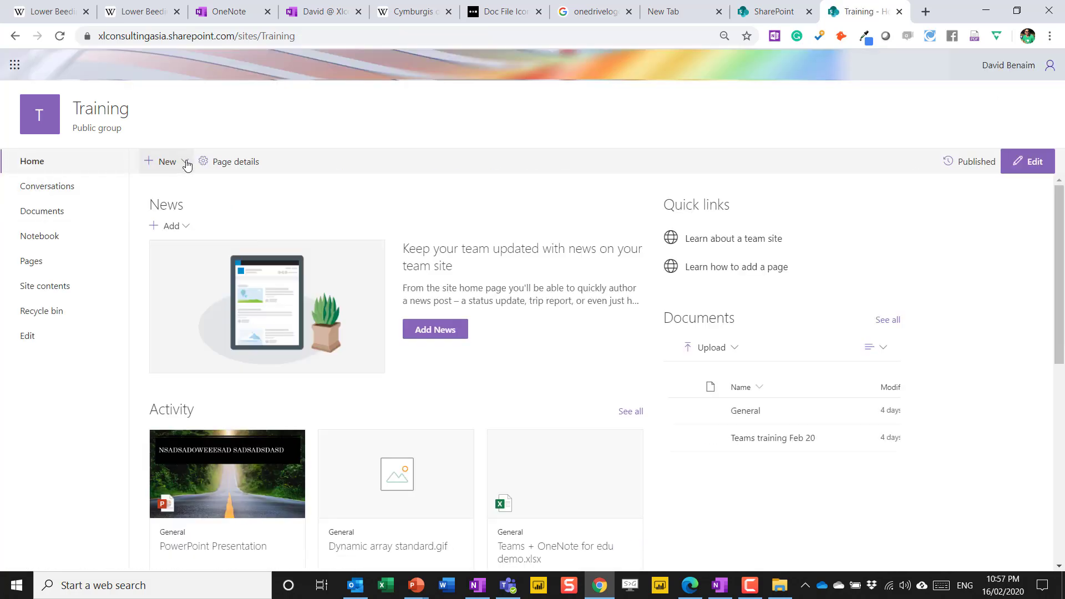
click(185, 165)
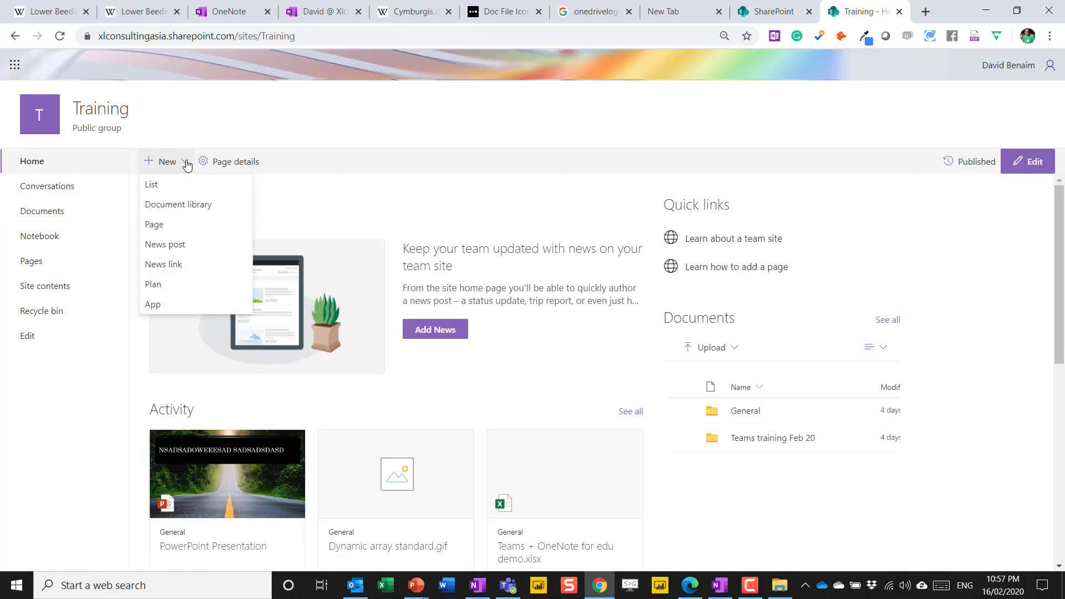
click(187, 204)
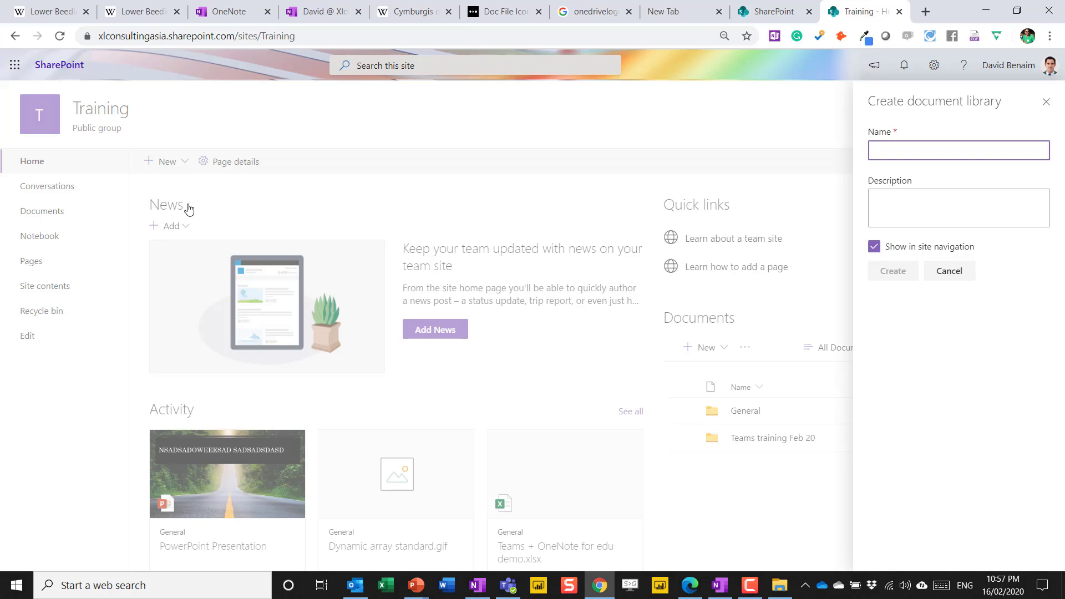
text(NOT )
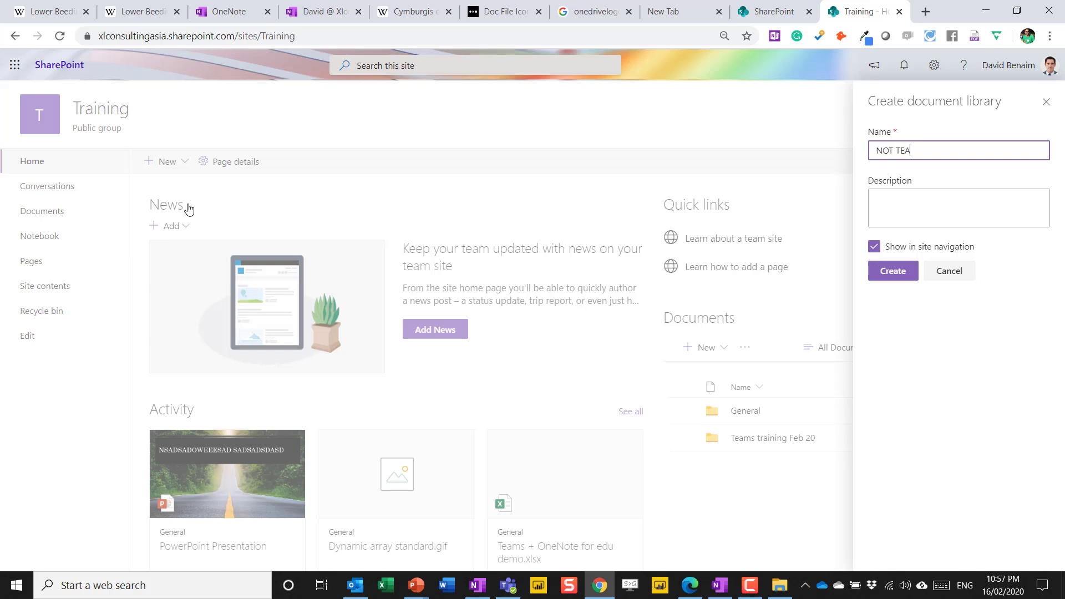
text(STORED ON)
click(894, 273)
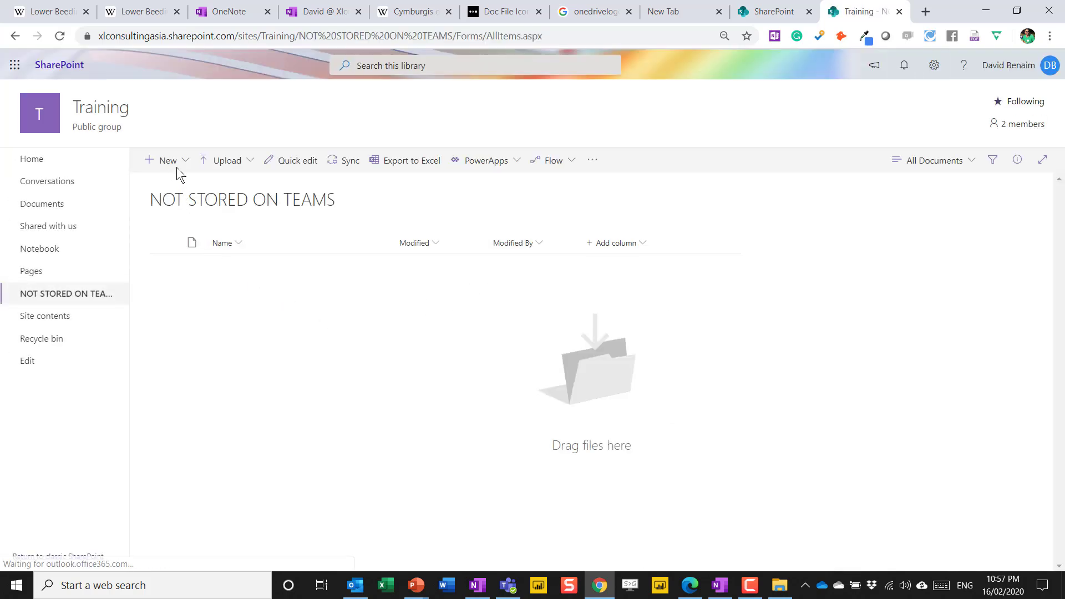
Create a folder named 'Not on teams folder' inside the NOT STORED ON TEAMS library
click(173, 163)
click(178, 184)
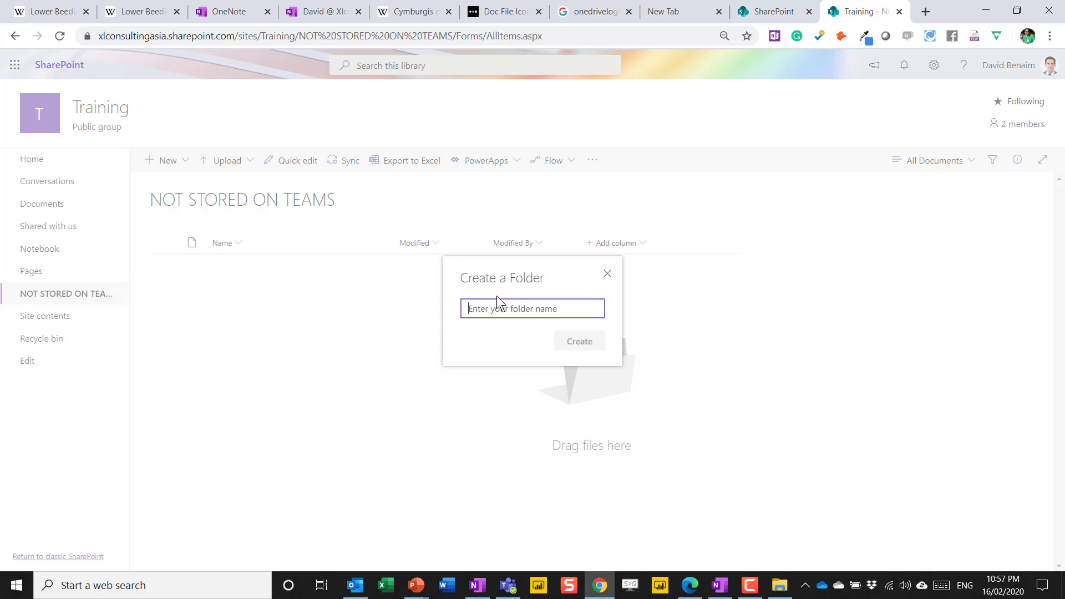
text(Not on teams folder)
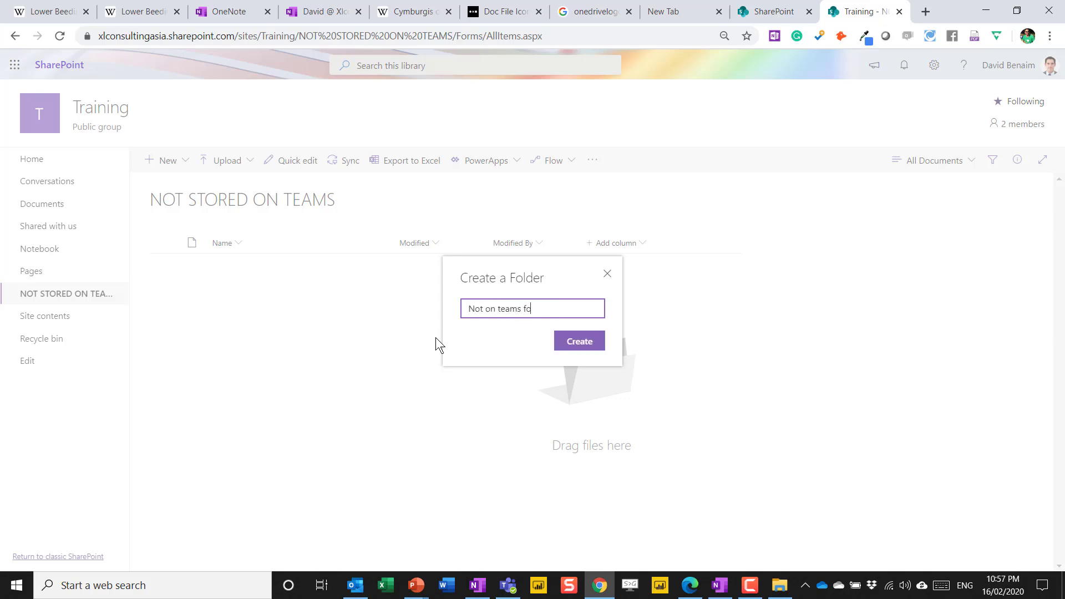
click(583, 341)
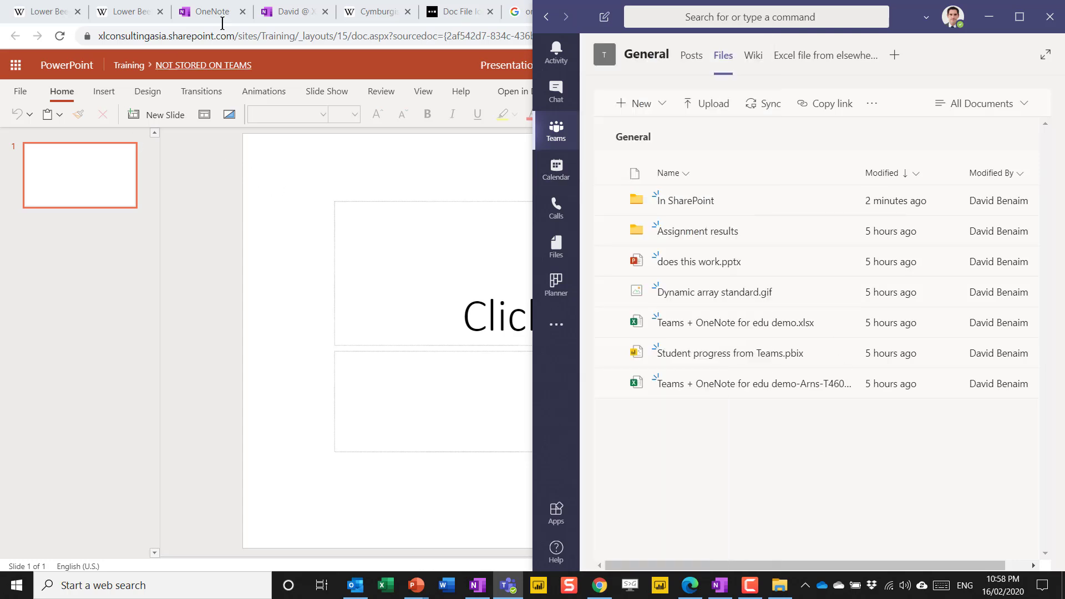
Open personal OneDrive in the browser through the Office 365 app launcher on the SharePoint tab
click(430, 143)
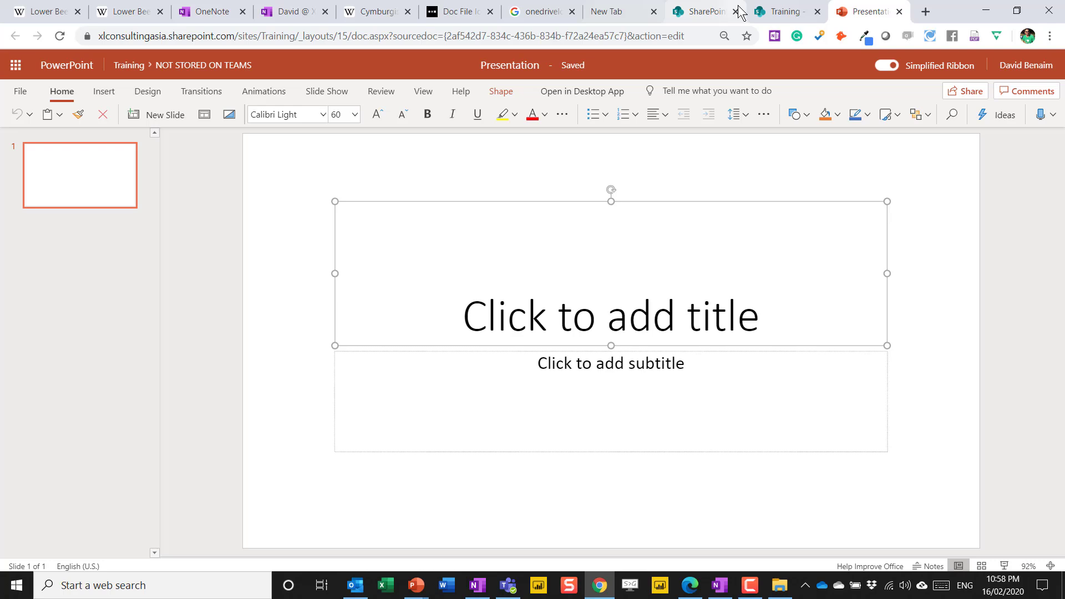
click(694, 16)
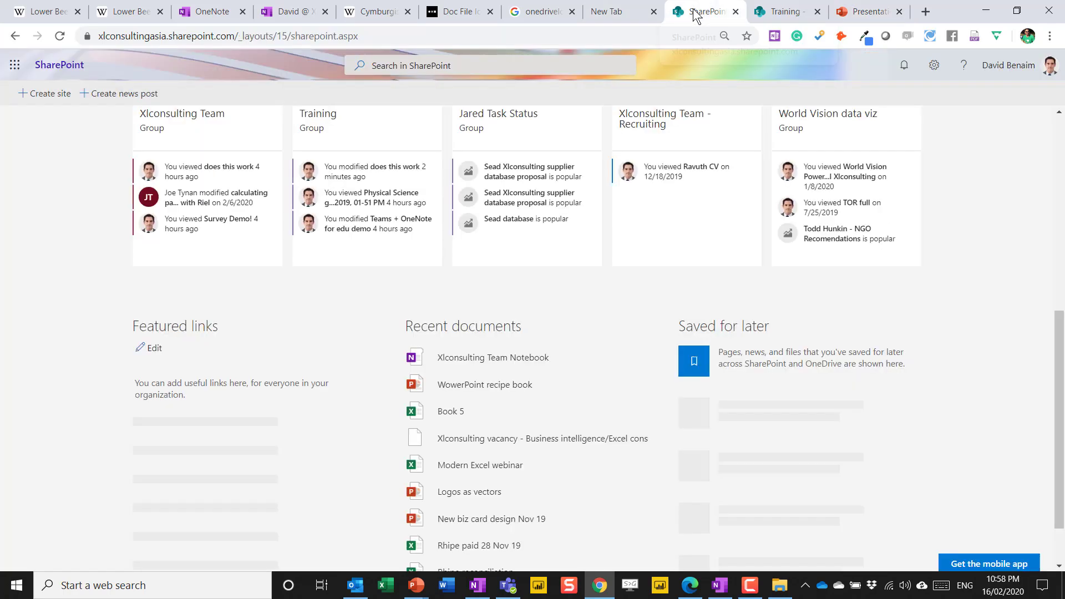
click(15, 65)
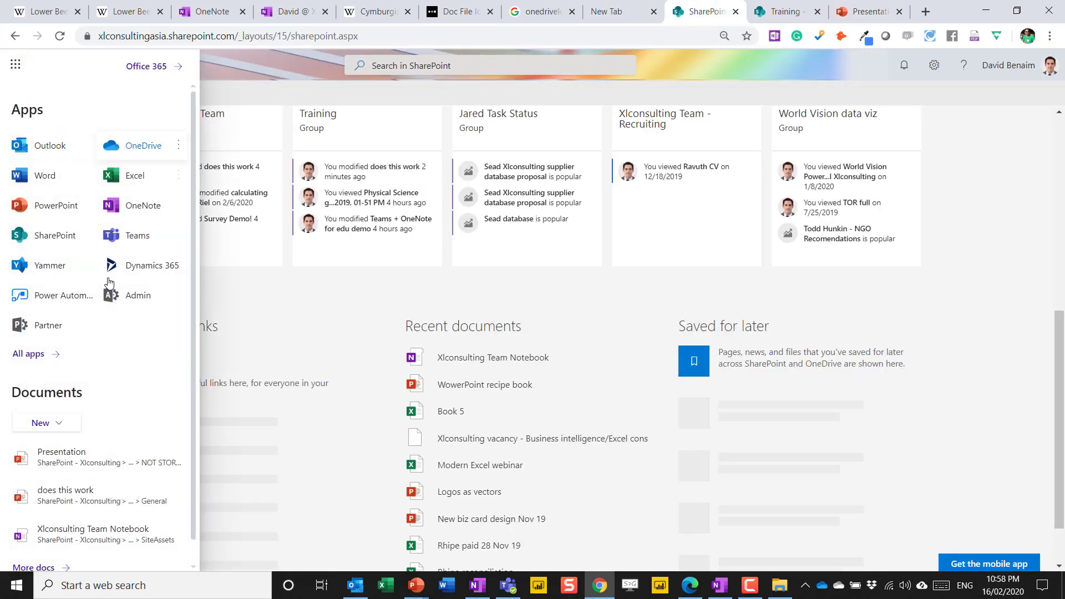
click(138, 145)
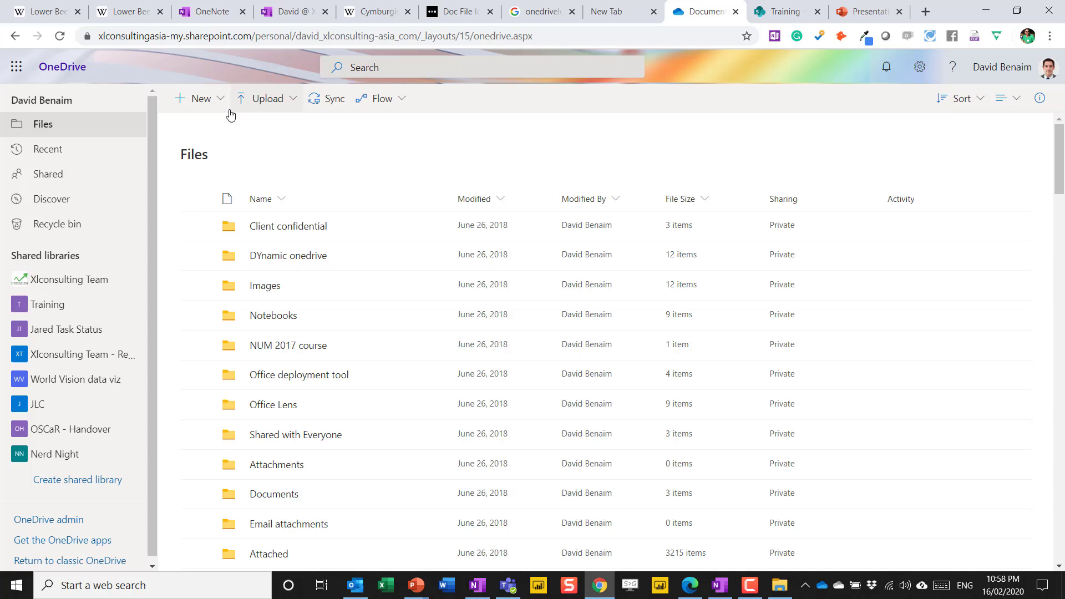
Look over OneDrive's New menu without creating anything, then return to Teams
click(218, 106)
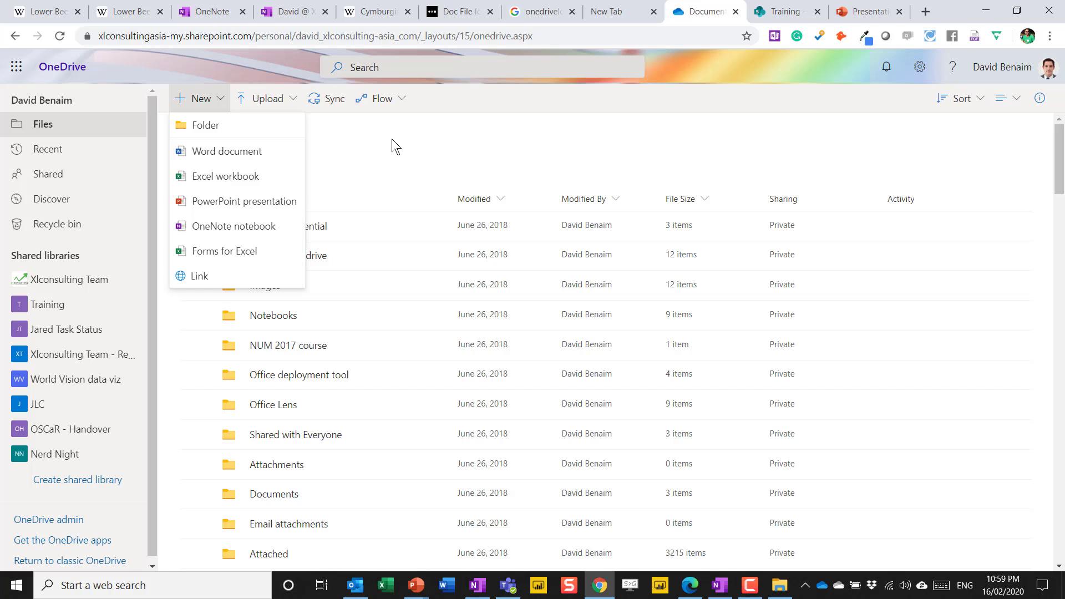
click(575, 135)
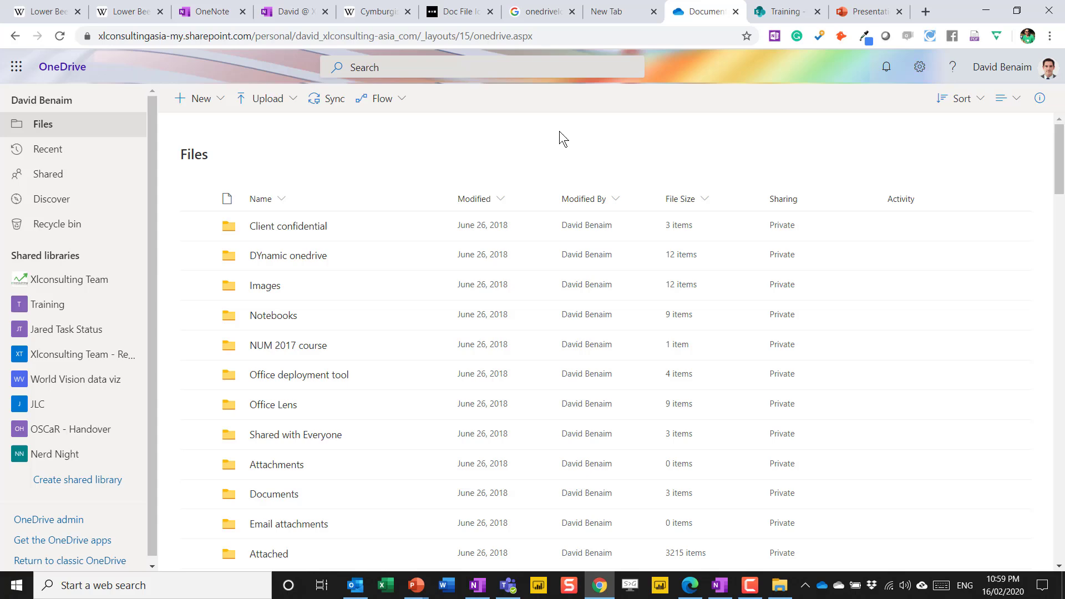
key(alt+Tab)
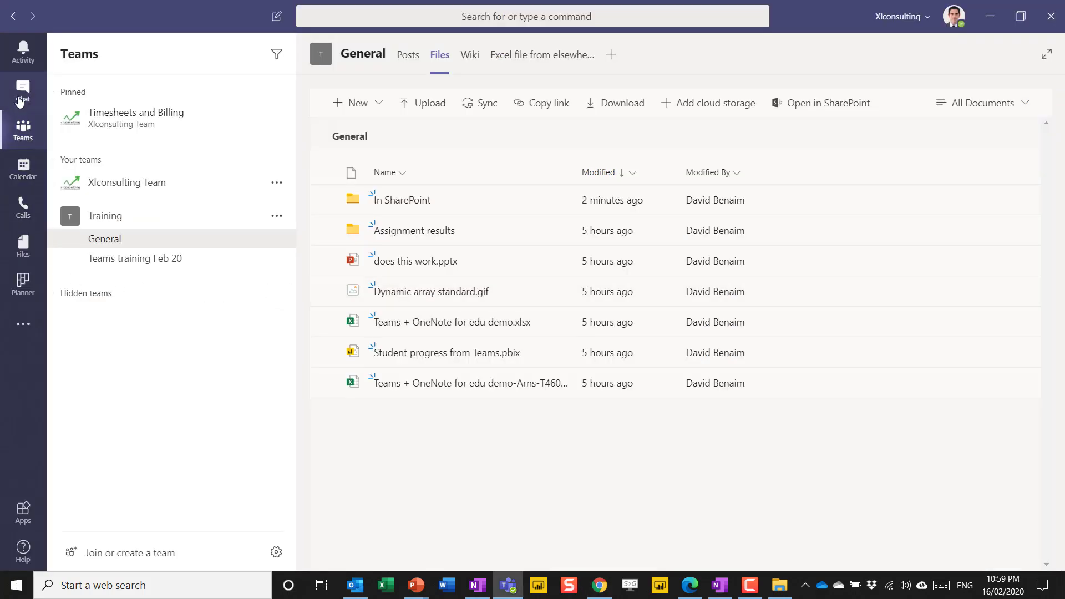
Create a new folder named Aaag in OneDrive from Teams' Files area
click(23, 245)
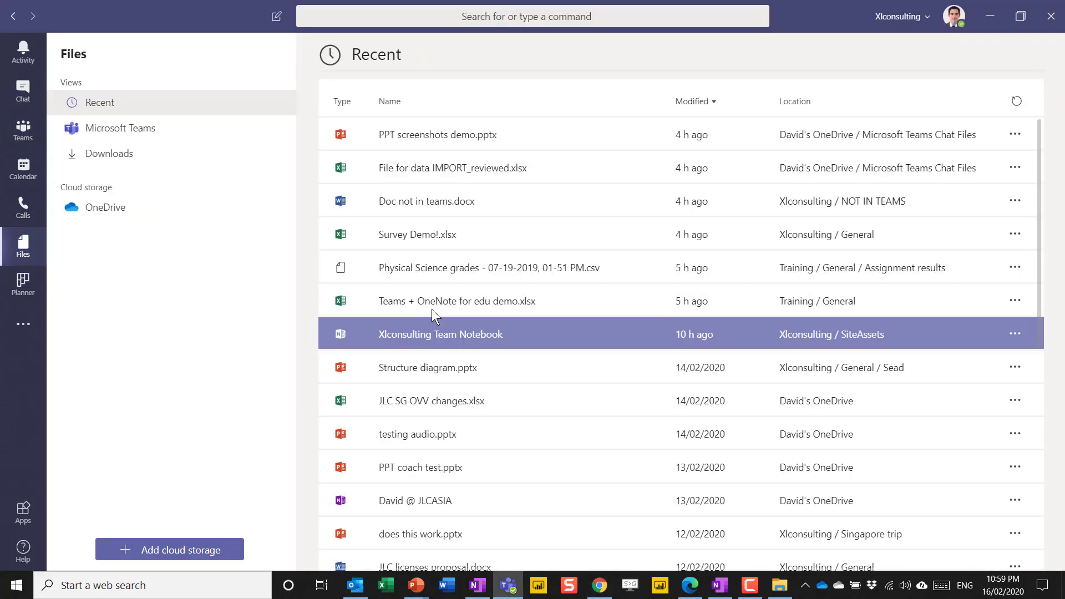
click(114, 205)
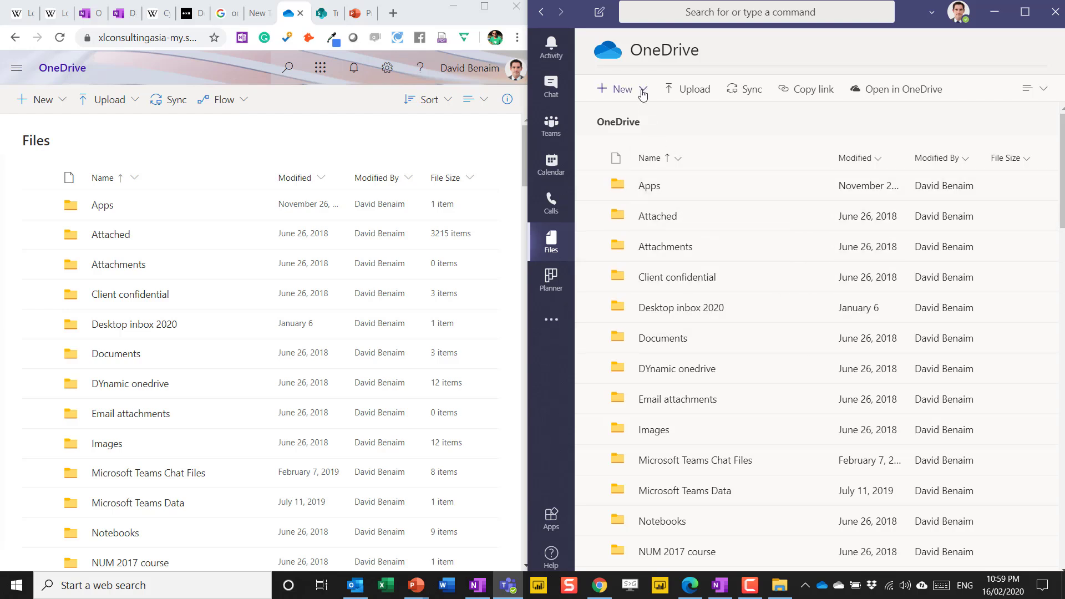
click(643, 92)
click(662, 125)
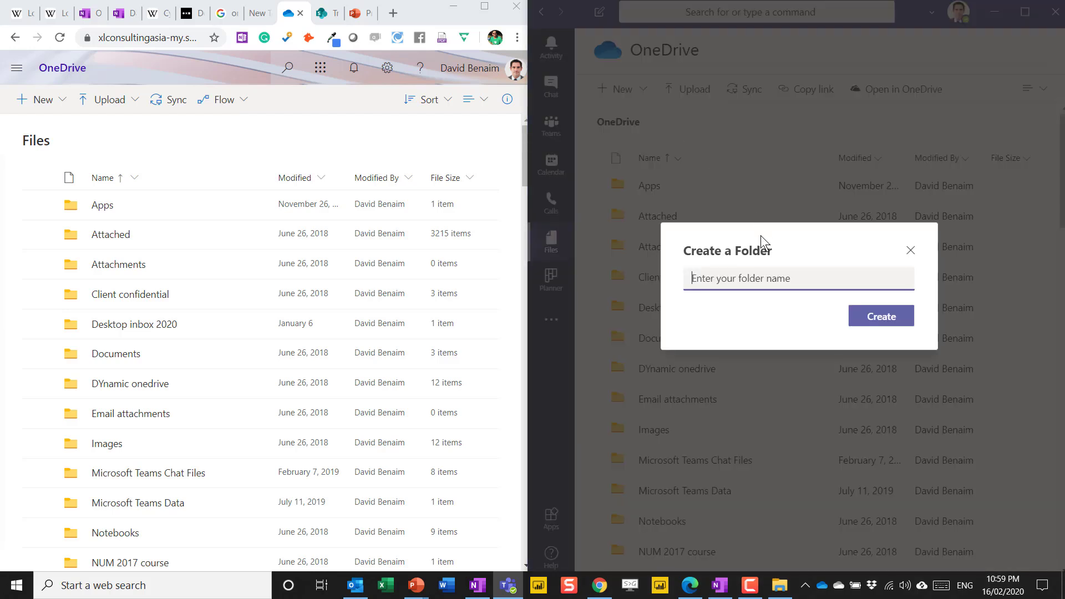
text(A)
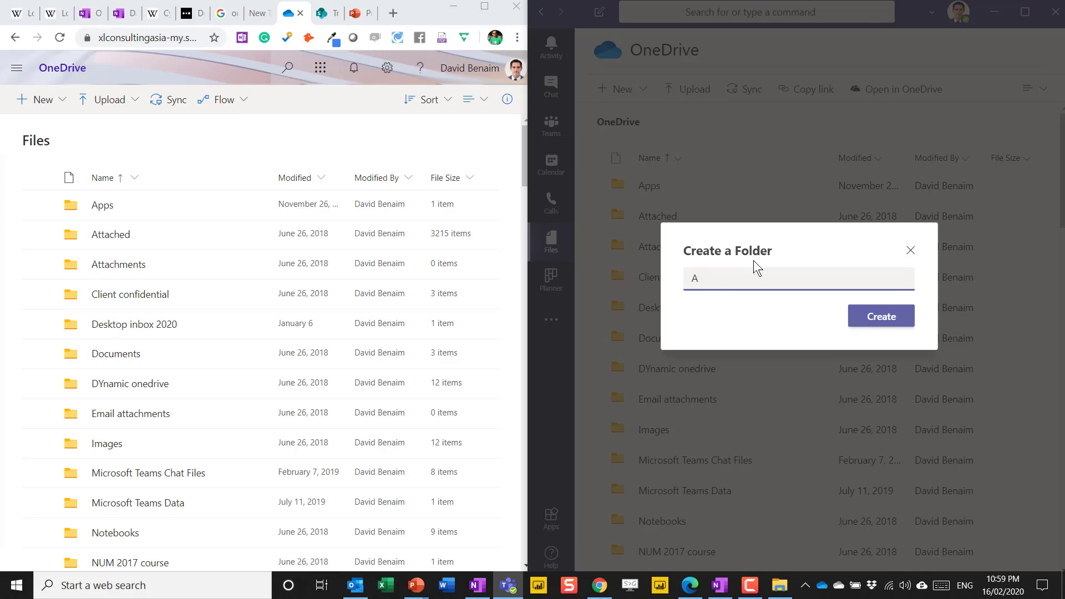
text(aaa)
click(860, 312)
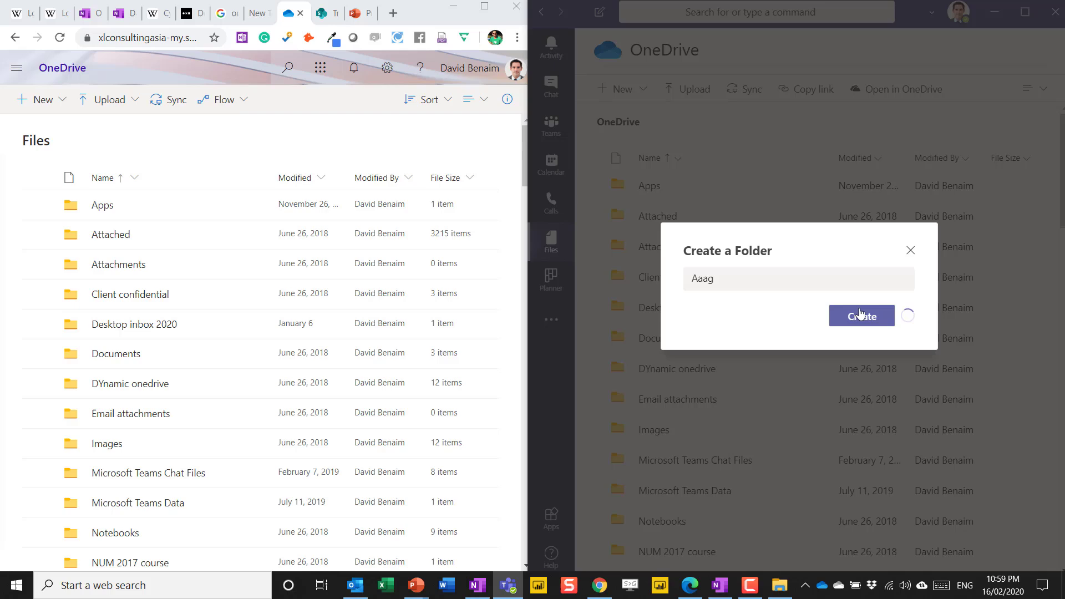
Refresh the browser's OneDrive list to confirm the new folder, then maximise Teams
click(144, 145)
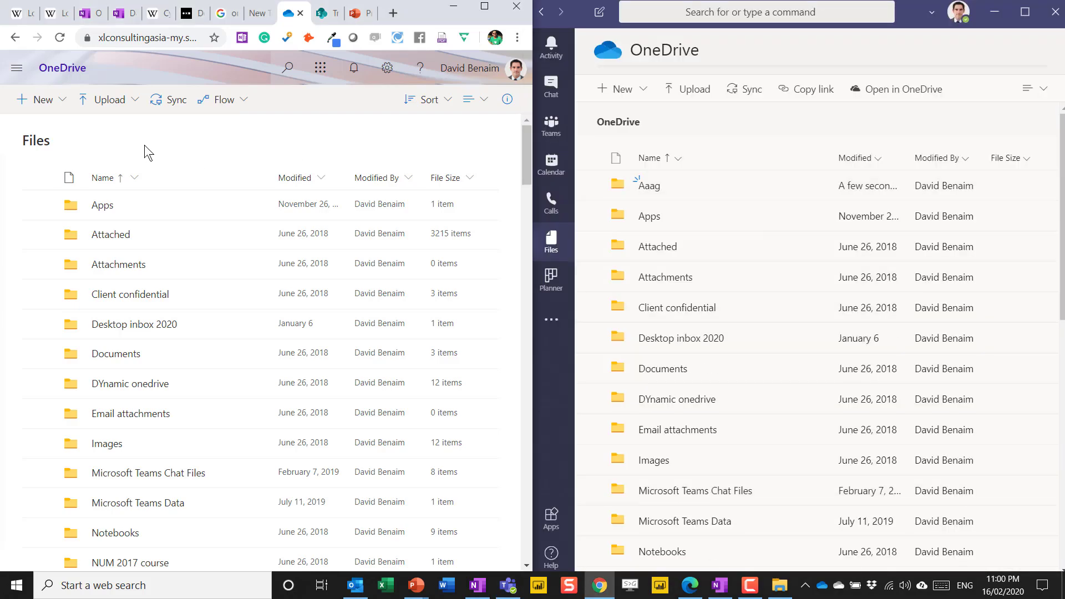
key(F5)
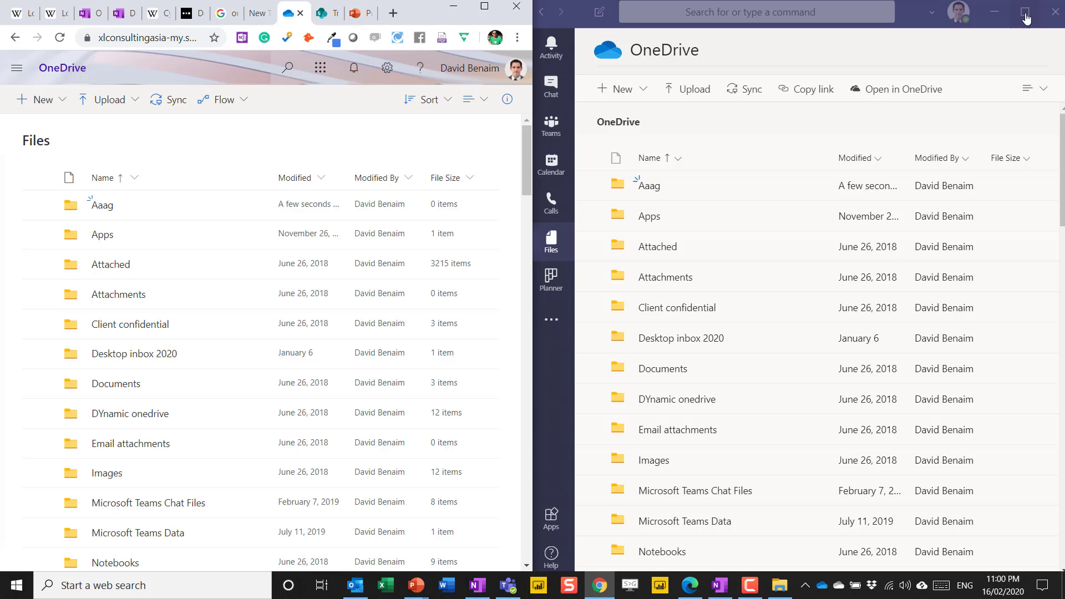
click(1027, 19)
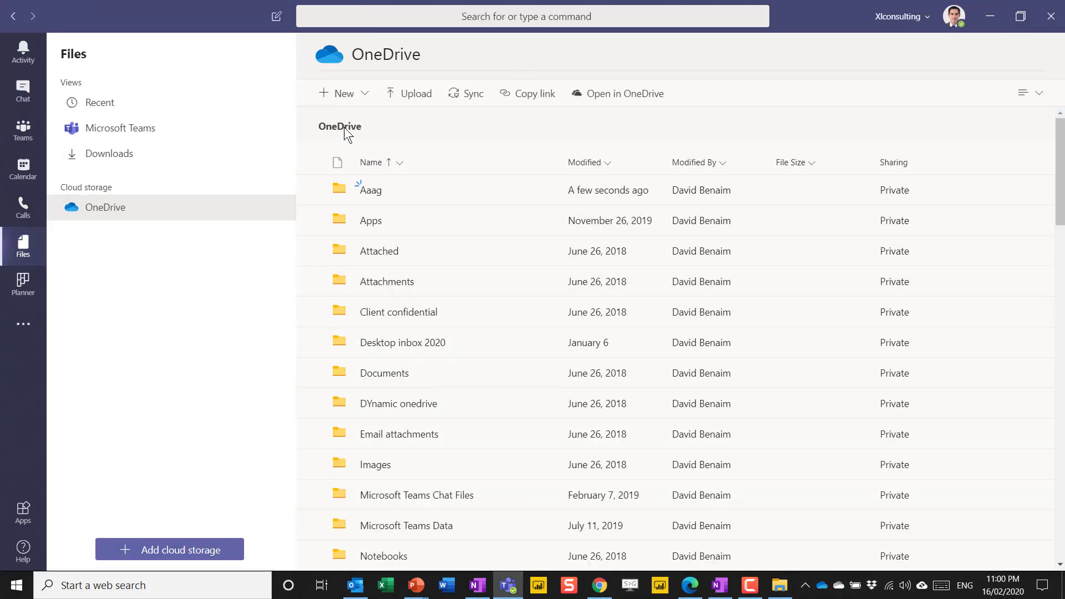
Start a new Word document from the New menu, then cancel it
click(357, 94)
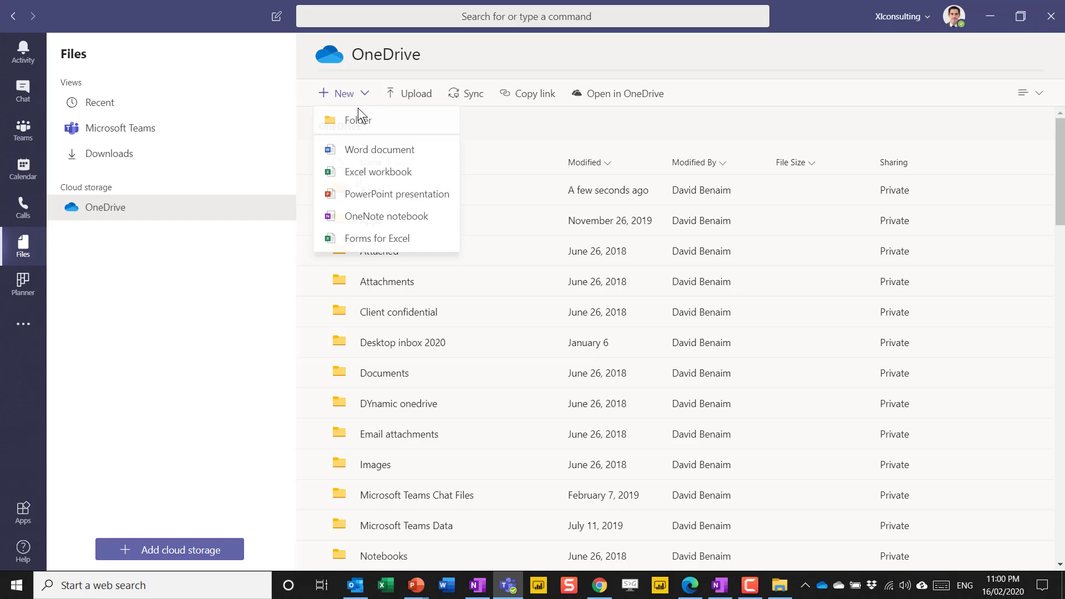
click(367, 151)
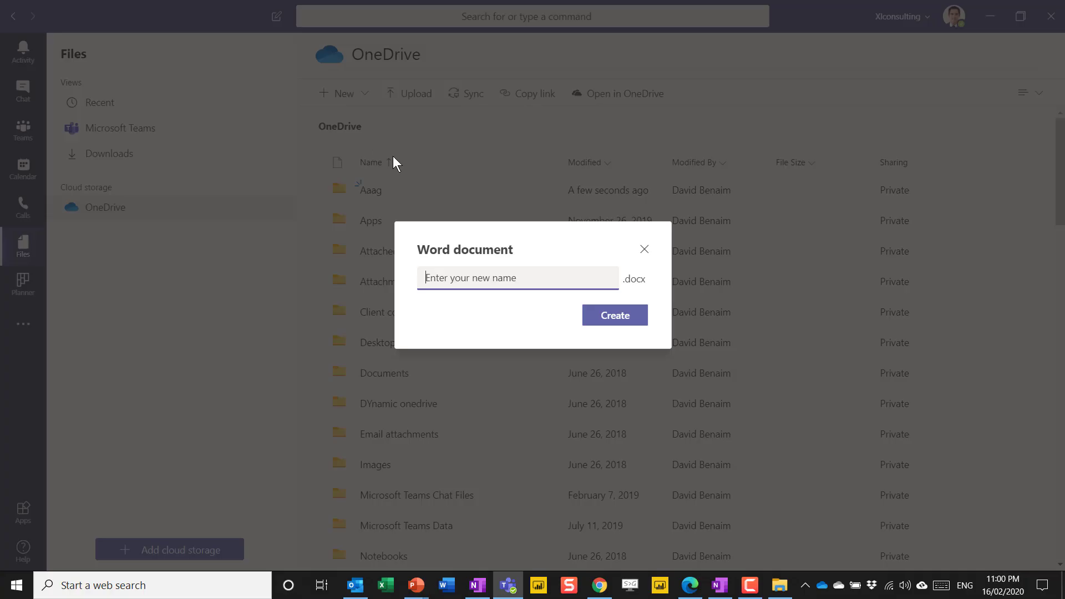
click(644, 250)
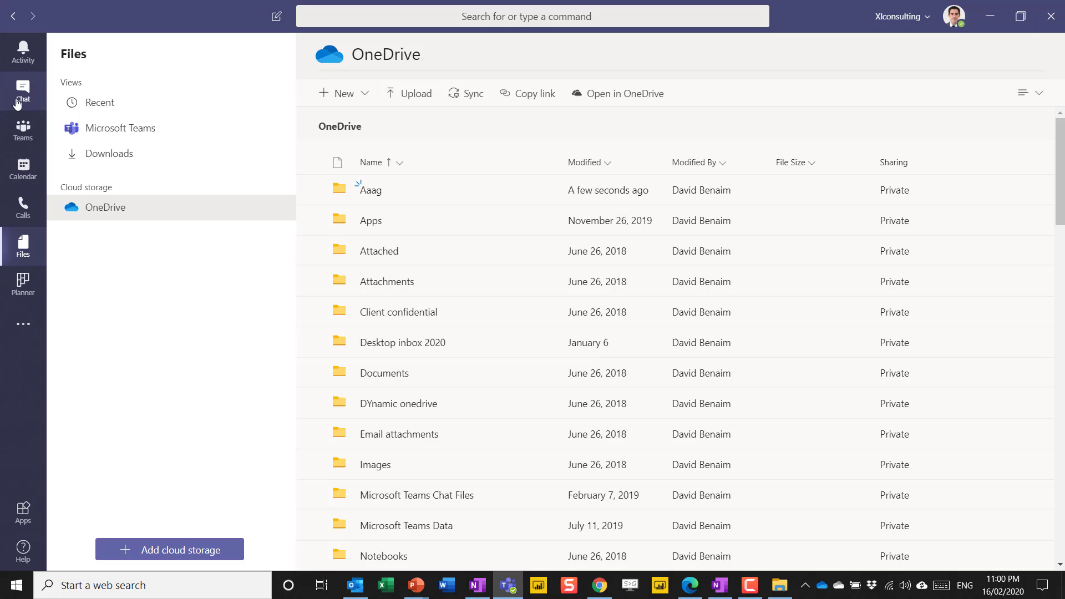
Open PPT screenshots demo.pptx from the one-to-one chat's Files in the web browser
key(ctrl+2)
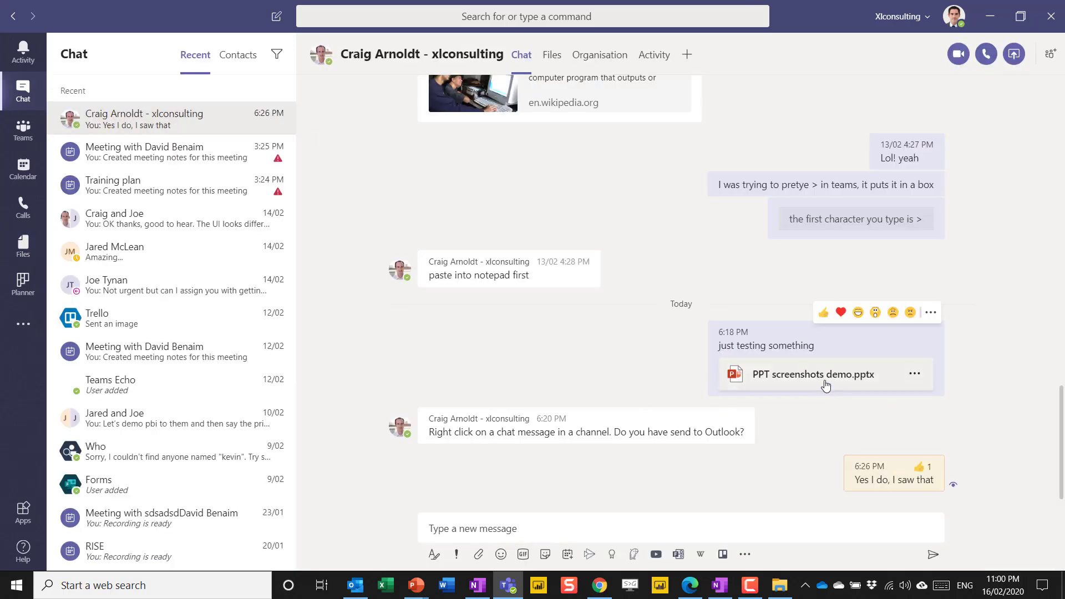
click(553, 56)
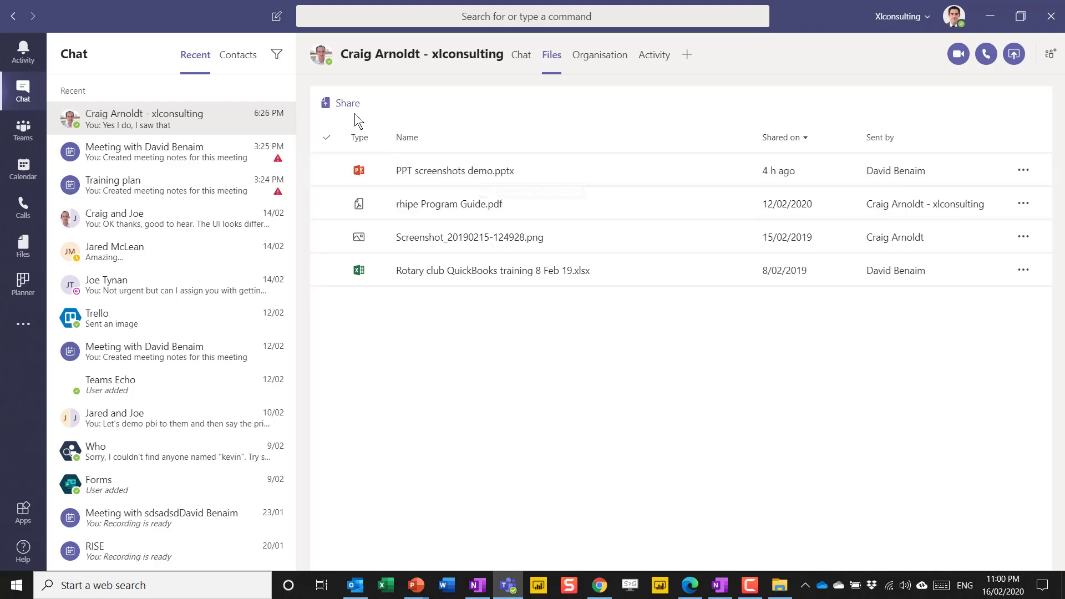
click(444, 164)
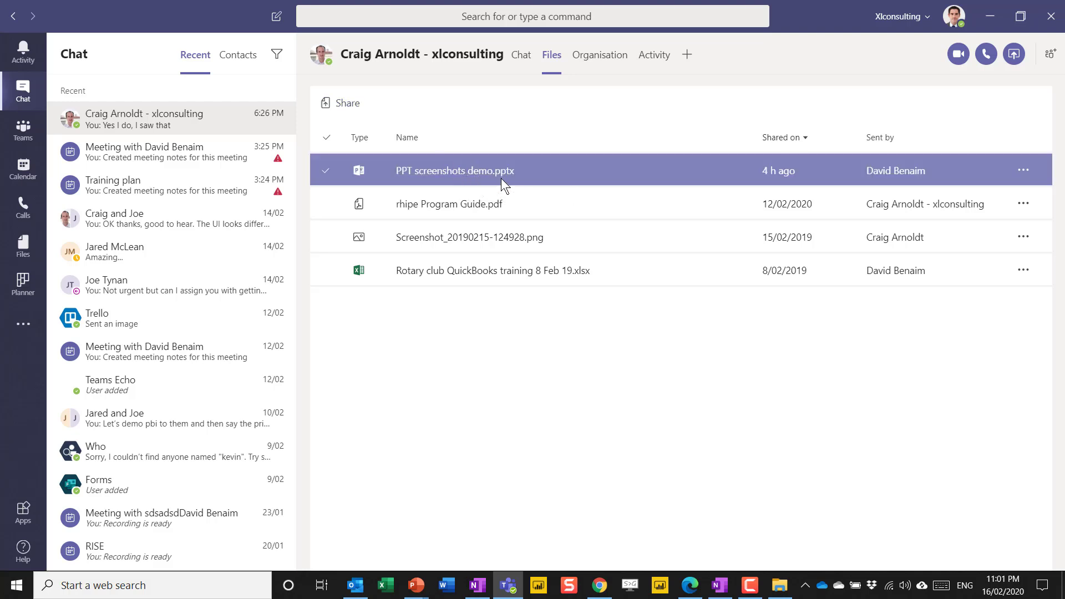
click(456, 171)
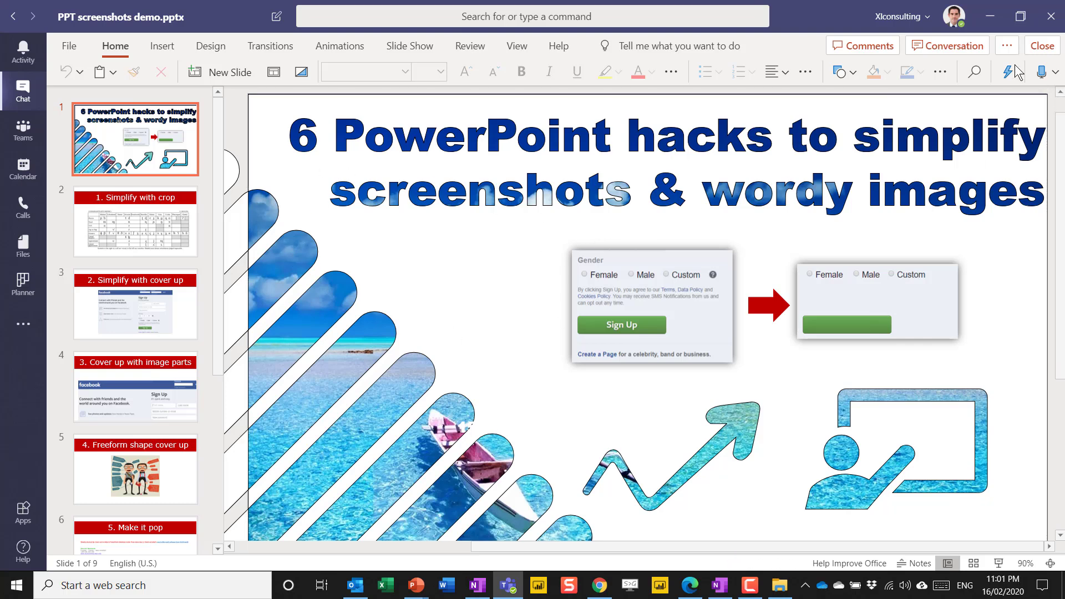
click(1007, 46)
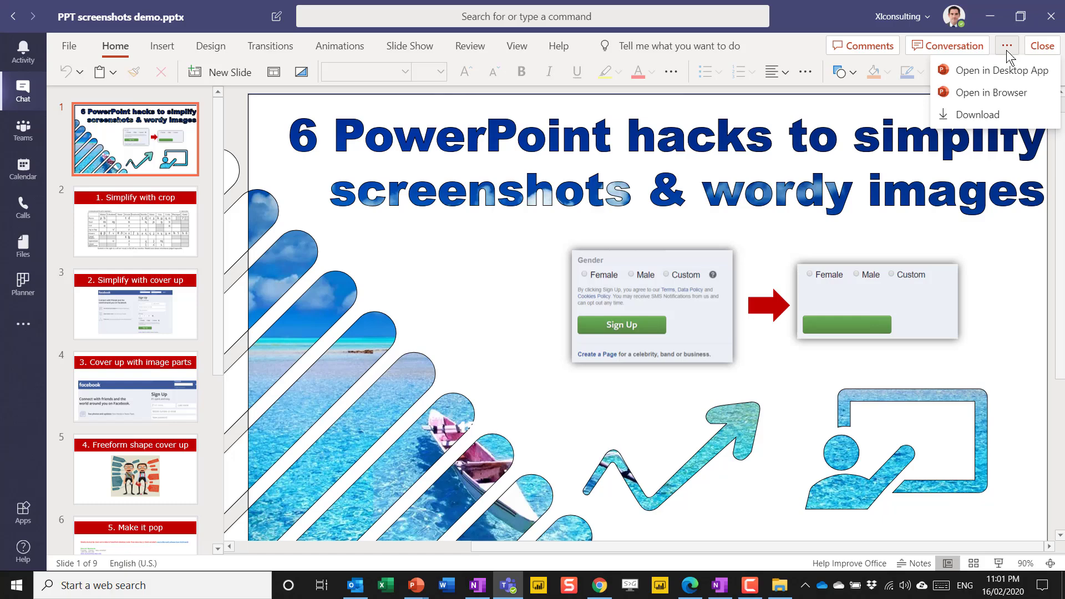
click(963, 90)
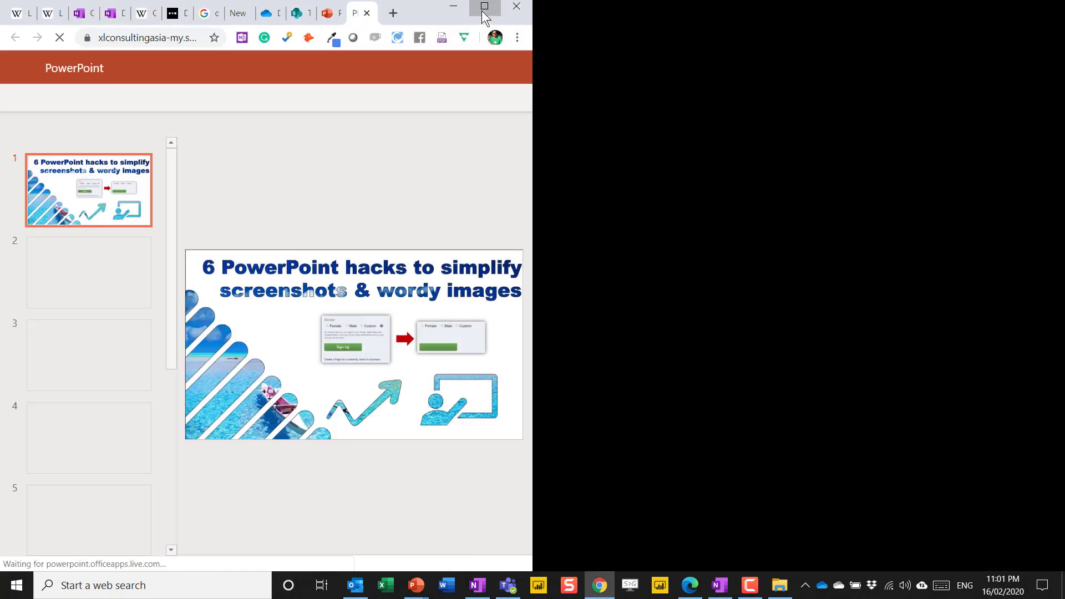
Maximise the browser window showing PPT screenshots demo in PowerPoint for the web
click(484, 8)
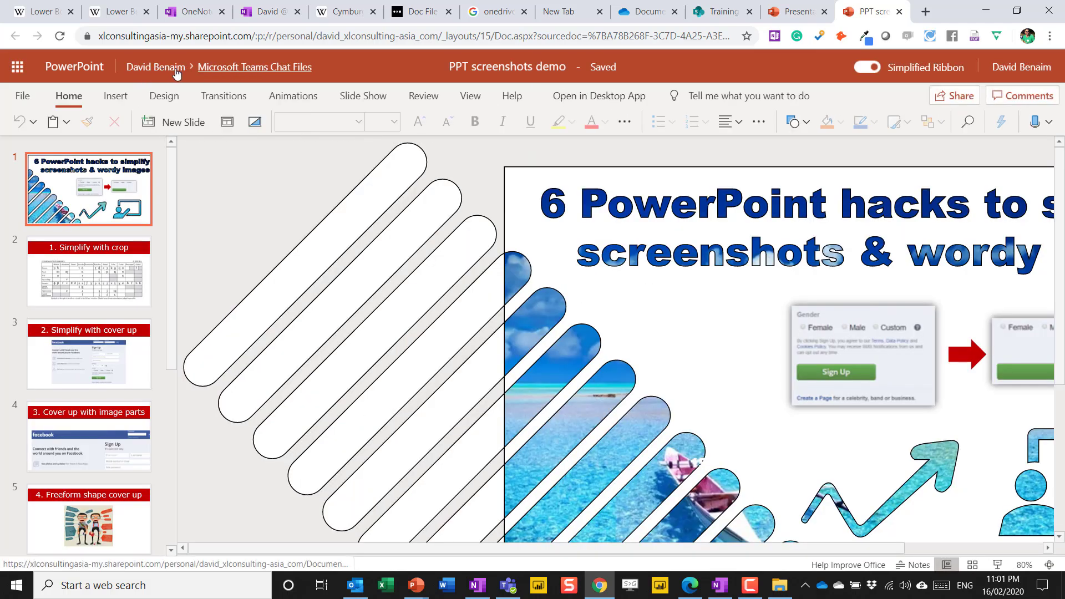
Open the Microsoft Teams Chat Files folder from the breadcrumb, then return to Teams
click(255, 68)
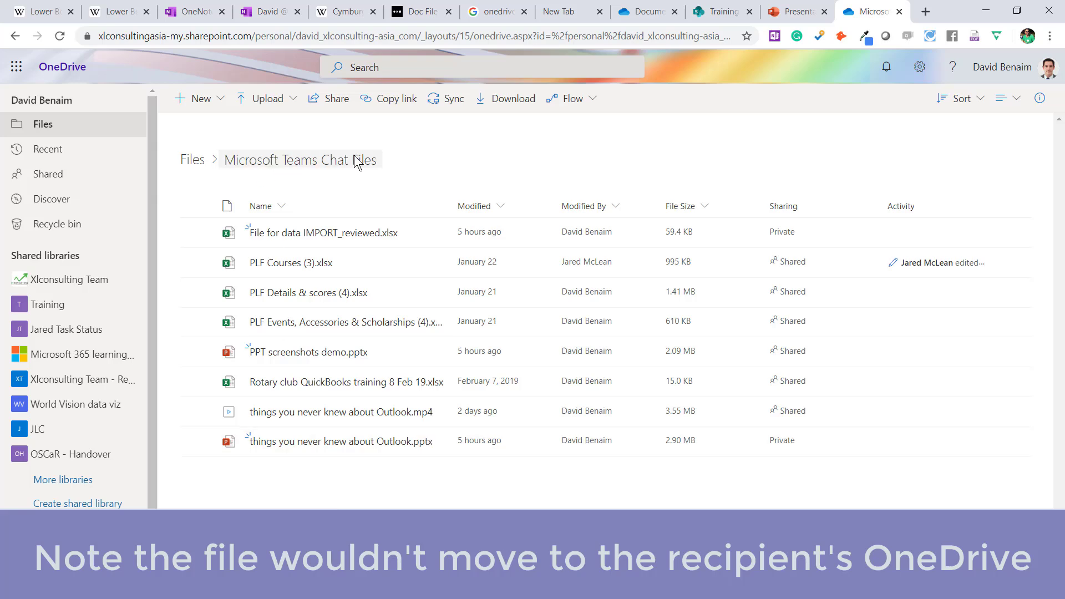
key(alt+Tab)
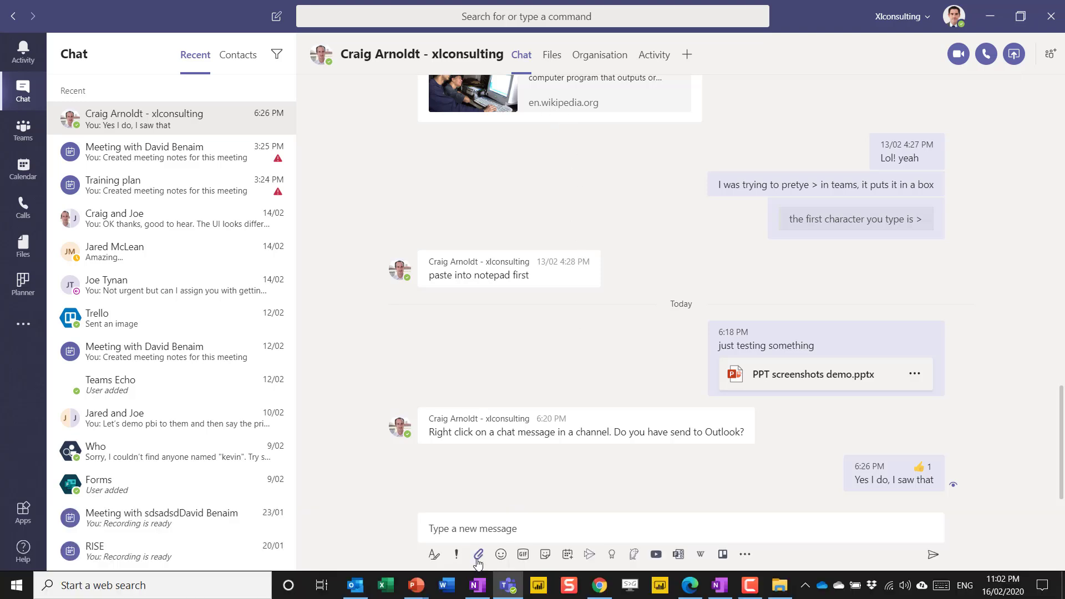
Send the chat message 'asdsad' with Vid of portrait to landscape.pptx uploaded from the computer
click(478, 555)
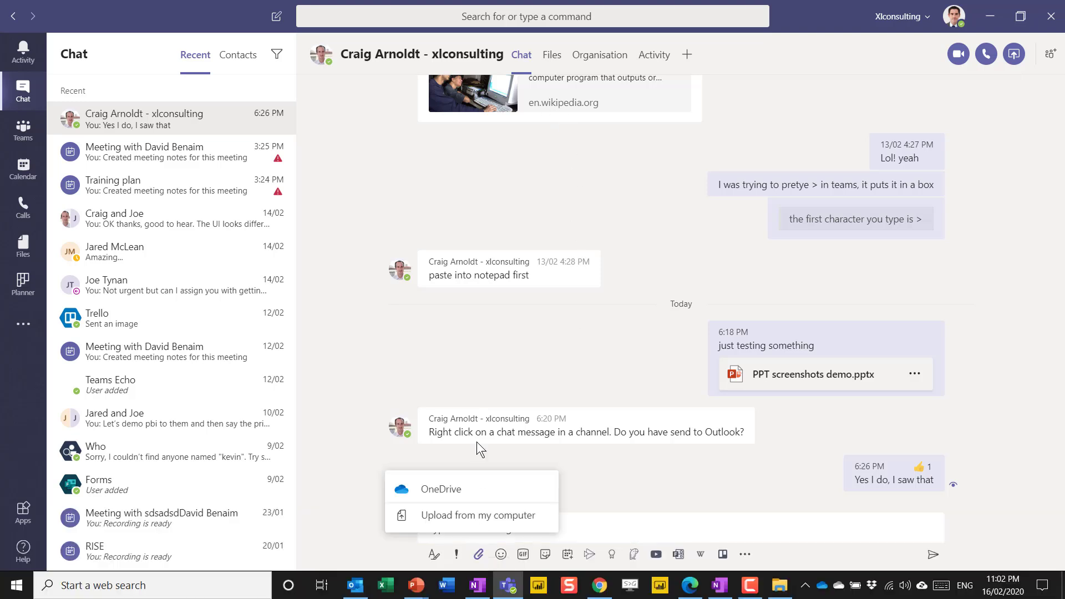
click(430, 515)
scroll(283, 199, down, 5)
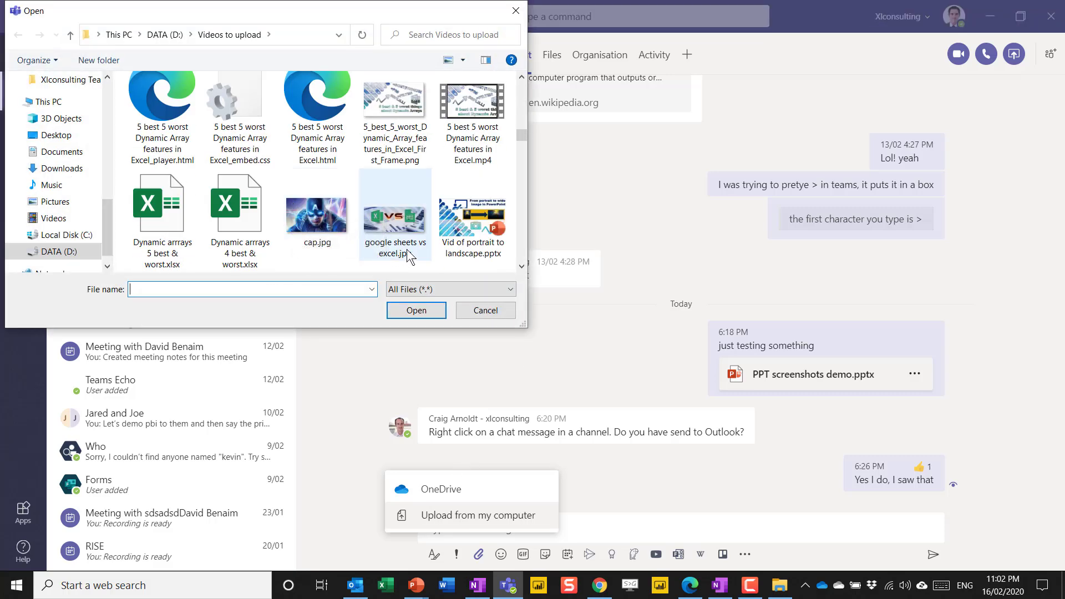
click(472, 222)
click(424, 310)
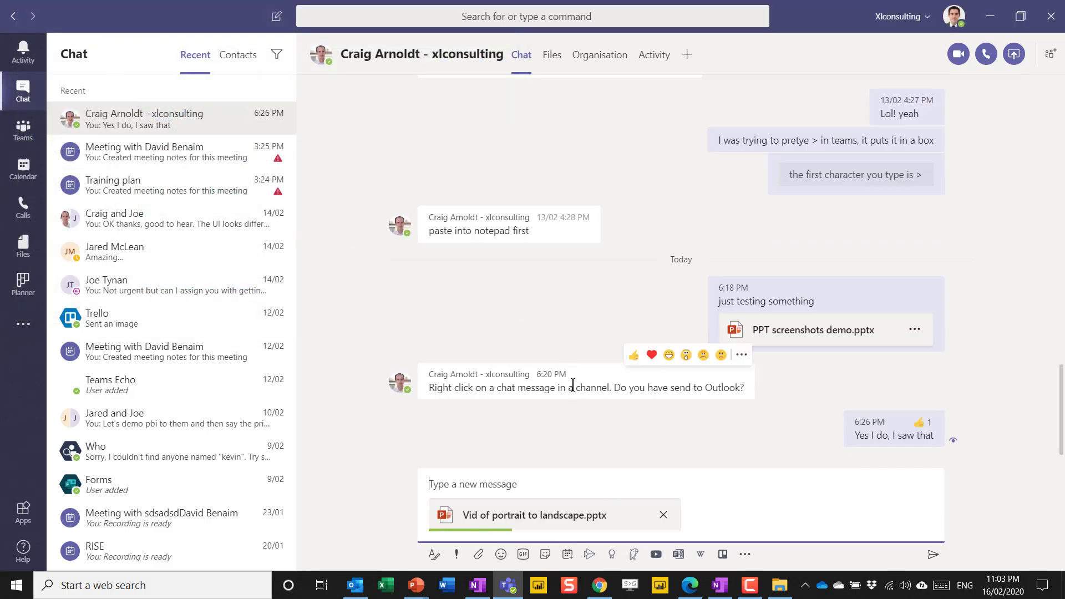
text(asdsad asdasdsa)
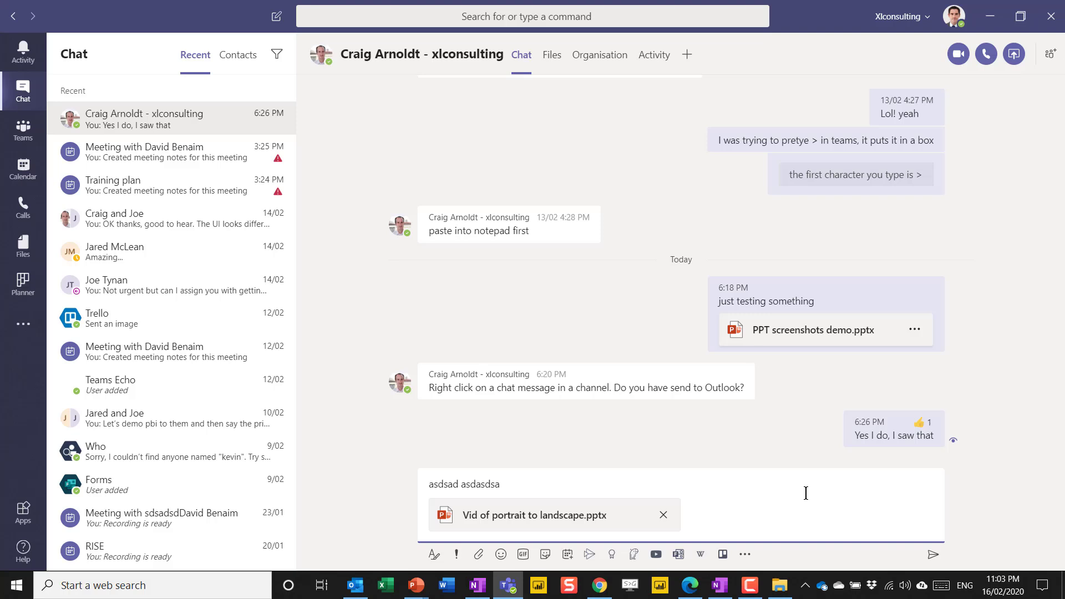
click(933, 555)
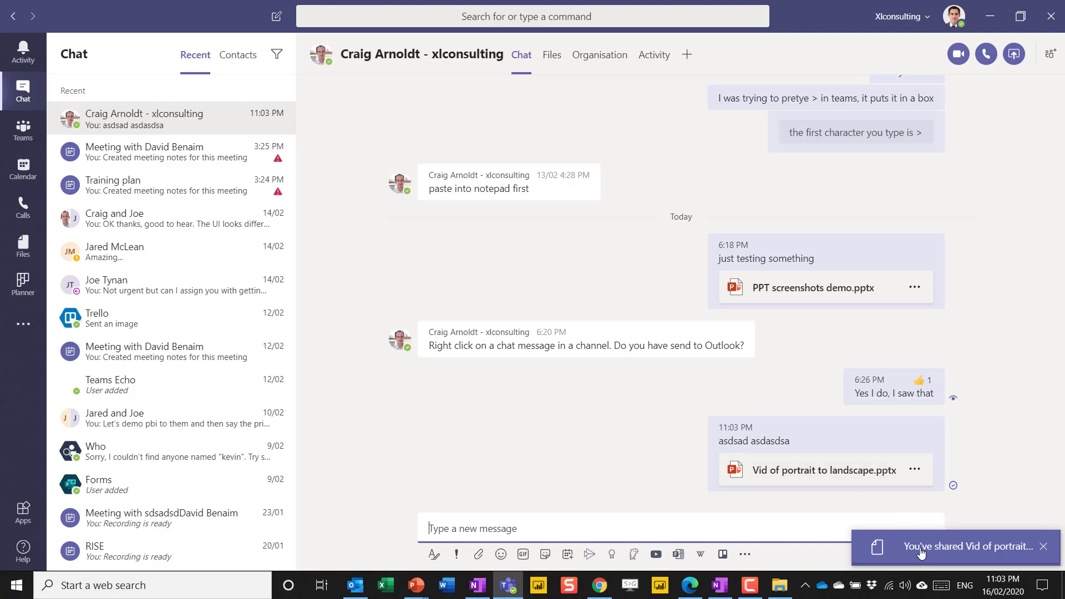
mouse_move(690, 339)
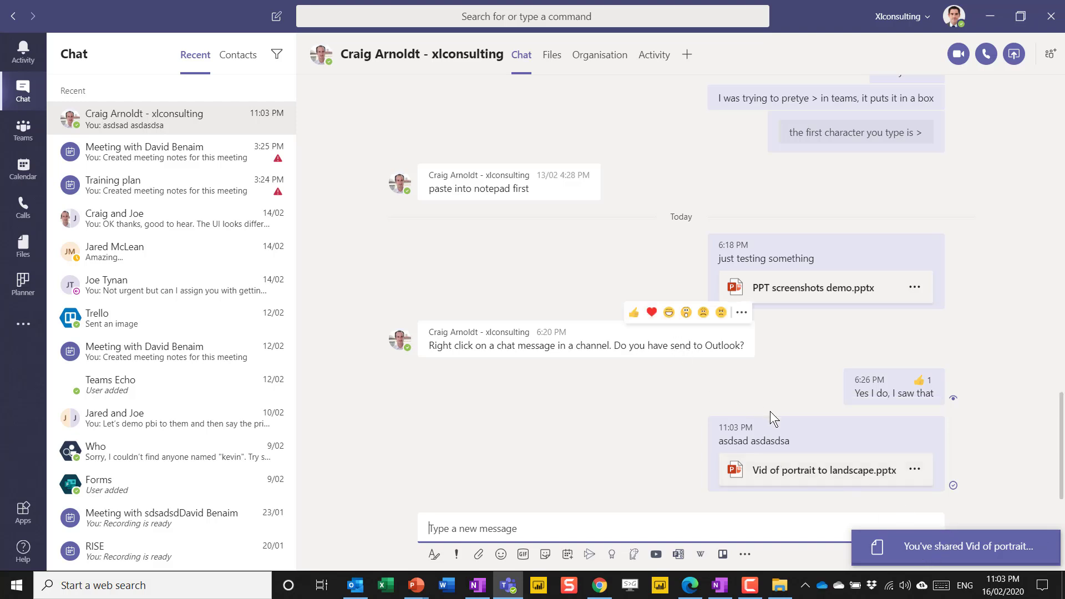
mouse_move(788, 477)
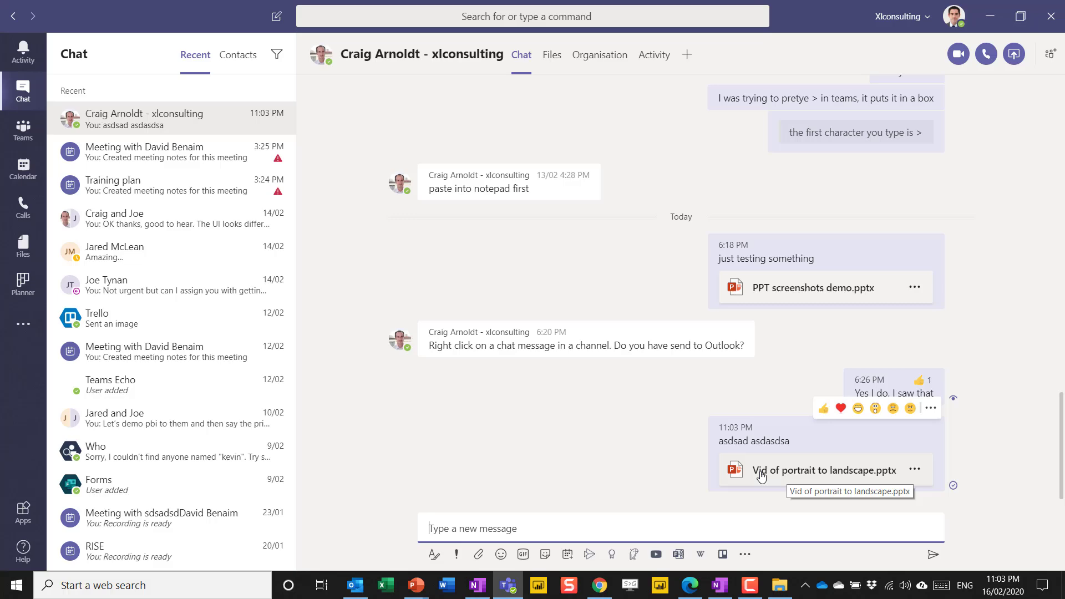
Browse the PowerPoint option for a new chat tab, then close the dialog without adding one
key(alt+Tab)
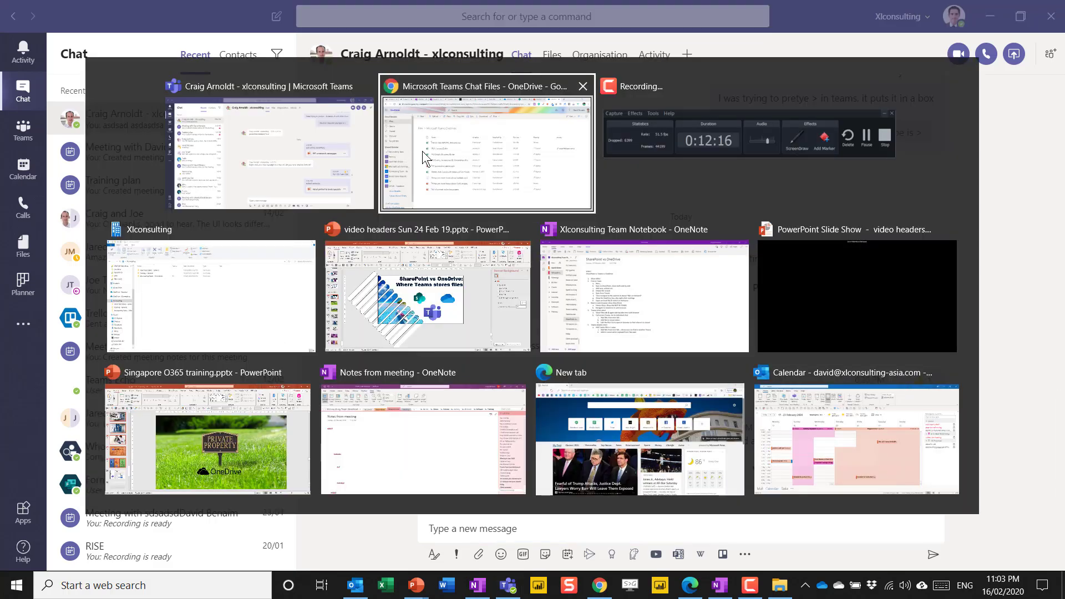
click(421, 151)
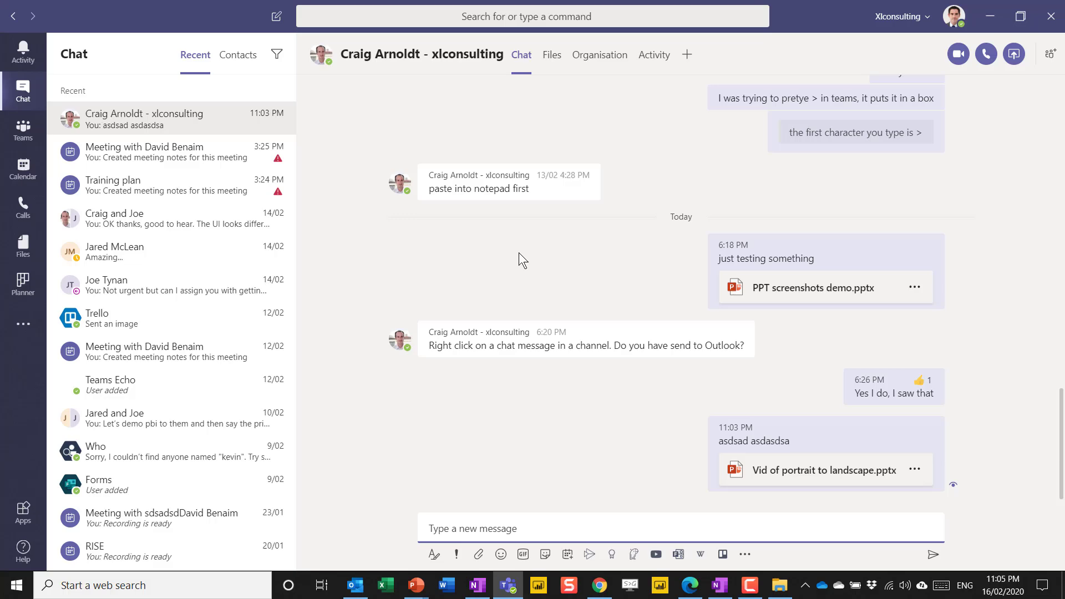
click(687, 55)
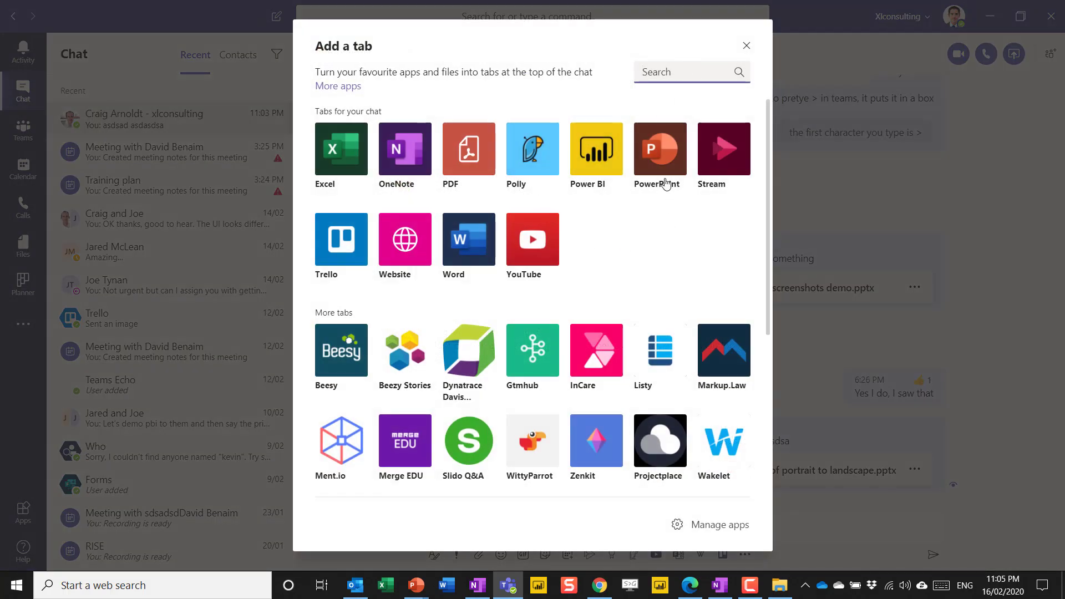
click(660, 166)
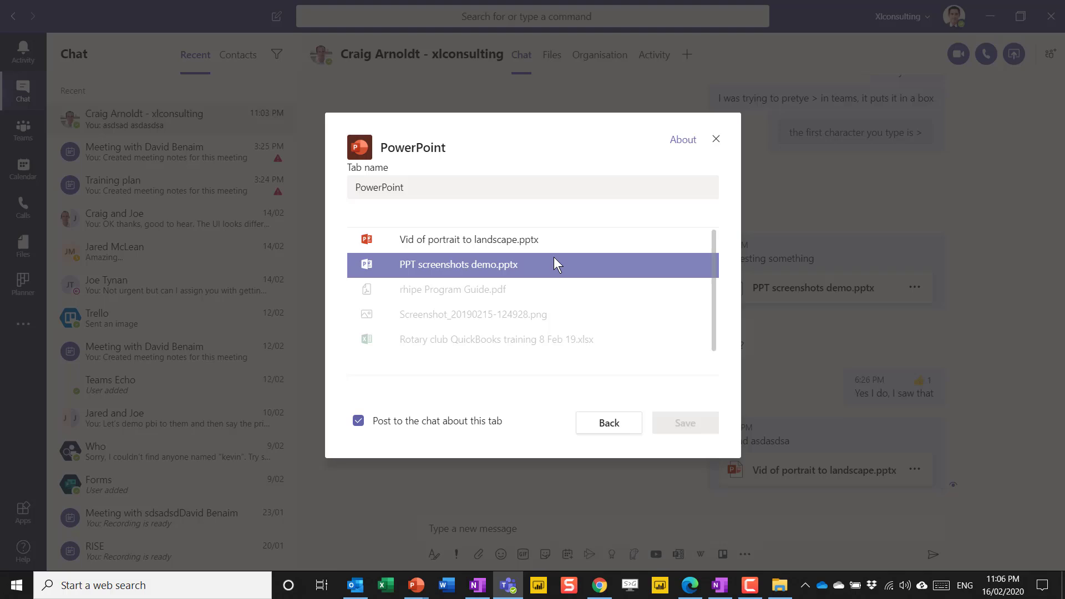
click(610, 424)
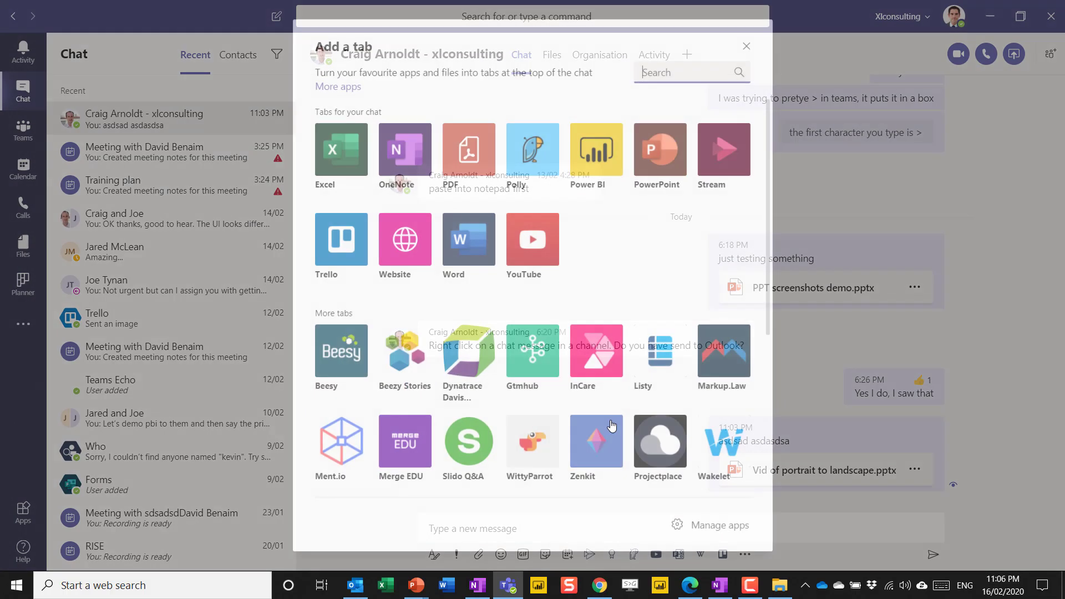
click(747, 46)
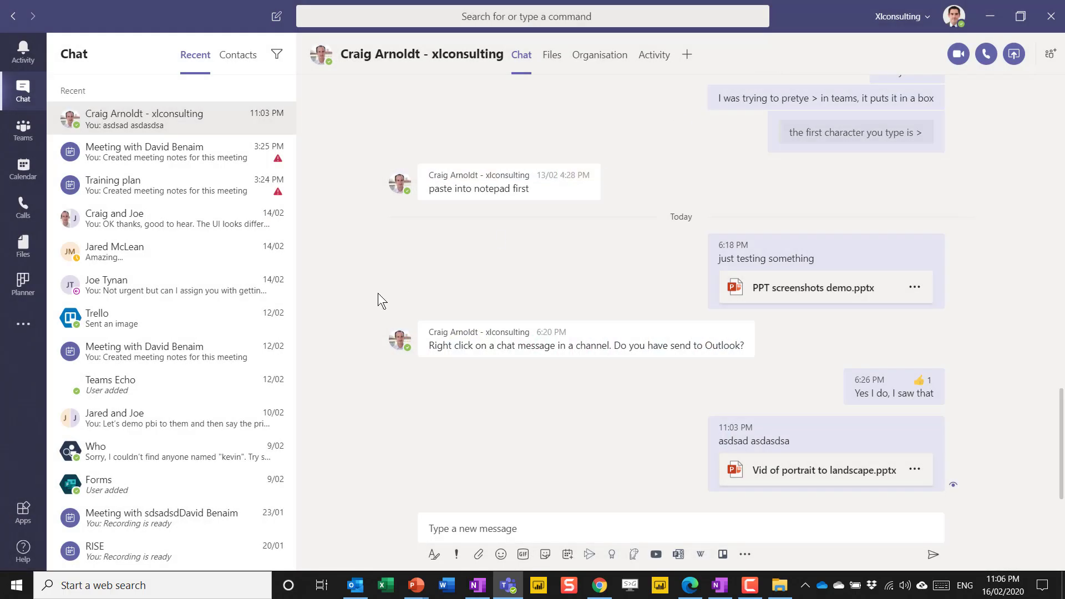
From Training's General channel, browse for a PowerPoint tab file into SNV CHAIN project's General folder
click(22, 131)
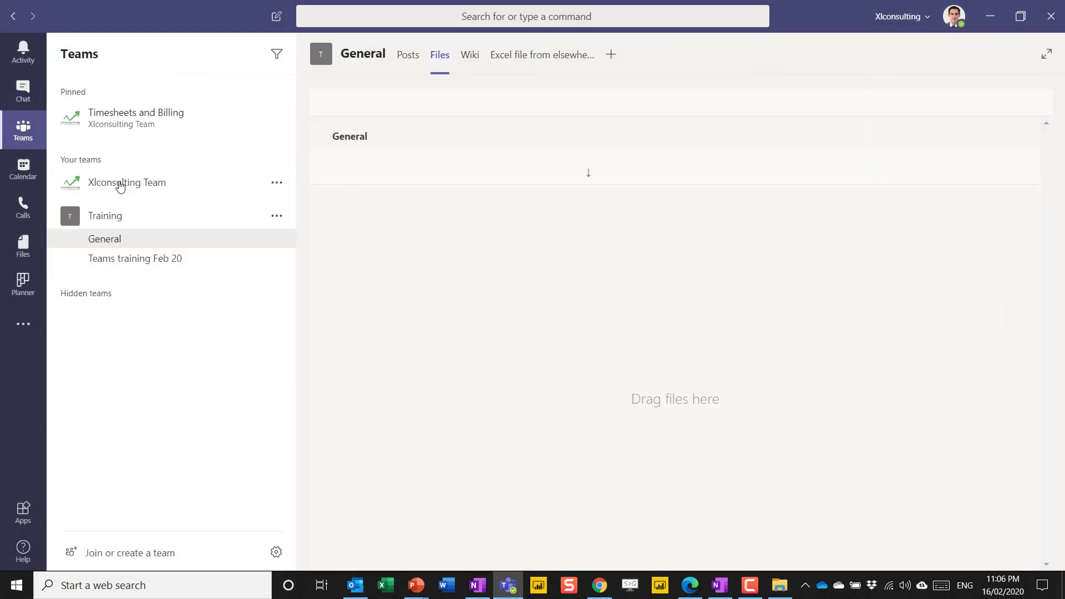
click(177, 244)
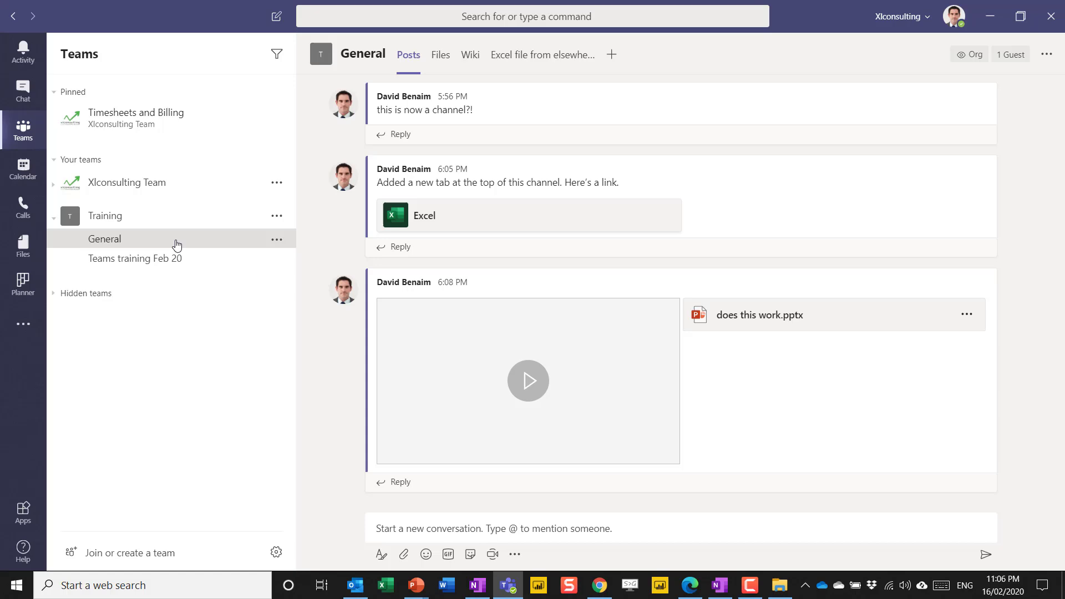
click(610, 54)
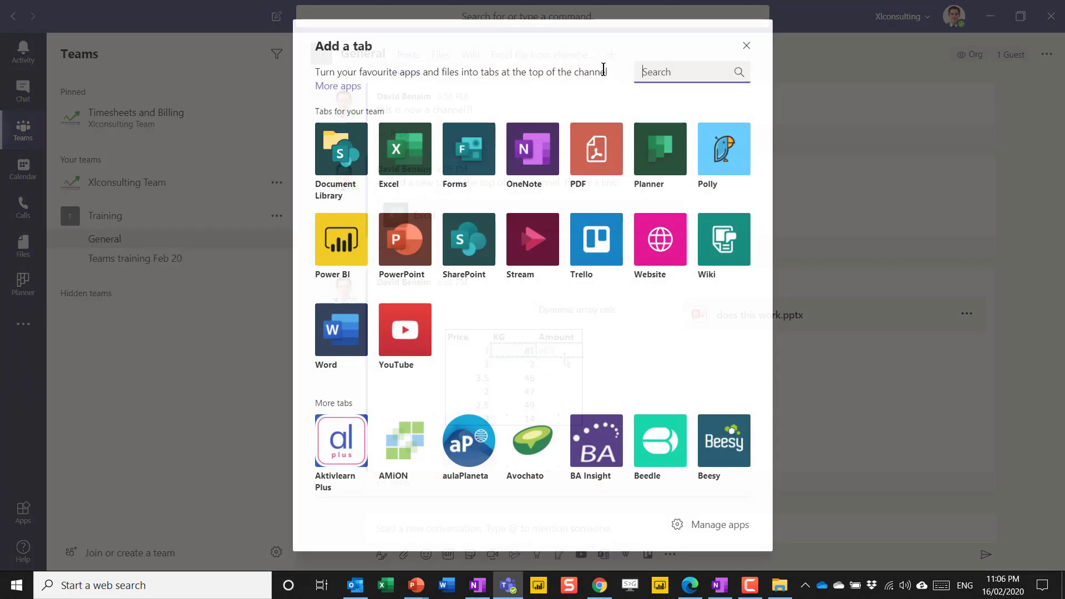
click(402, 244)
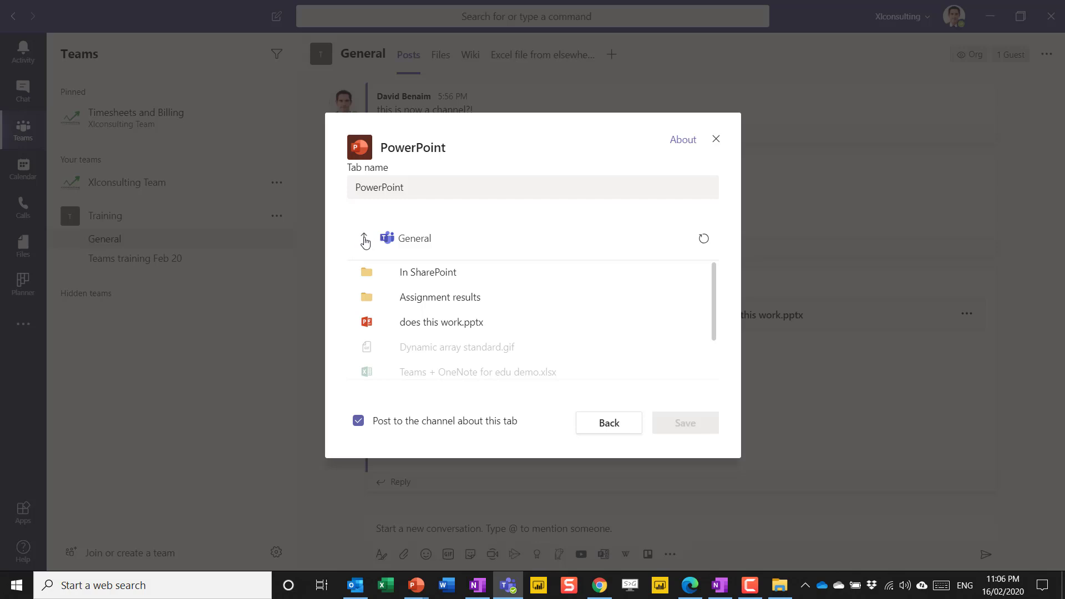
click(365, 239)
click(359, 239)
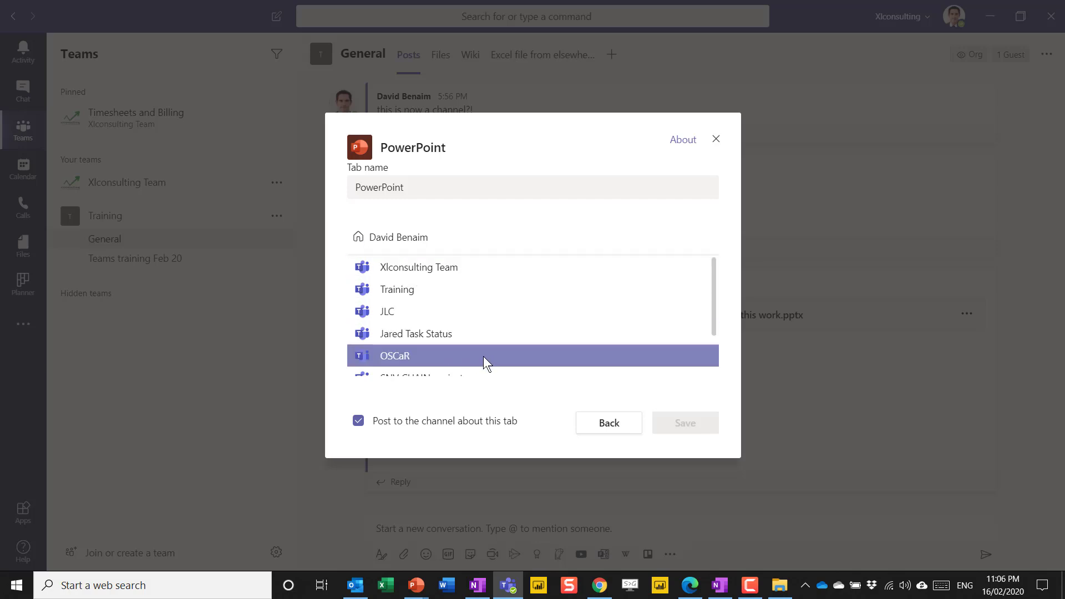
scroll(601, 322, down, 3)
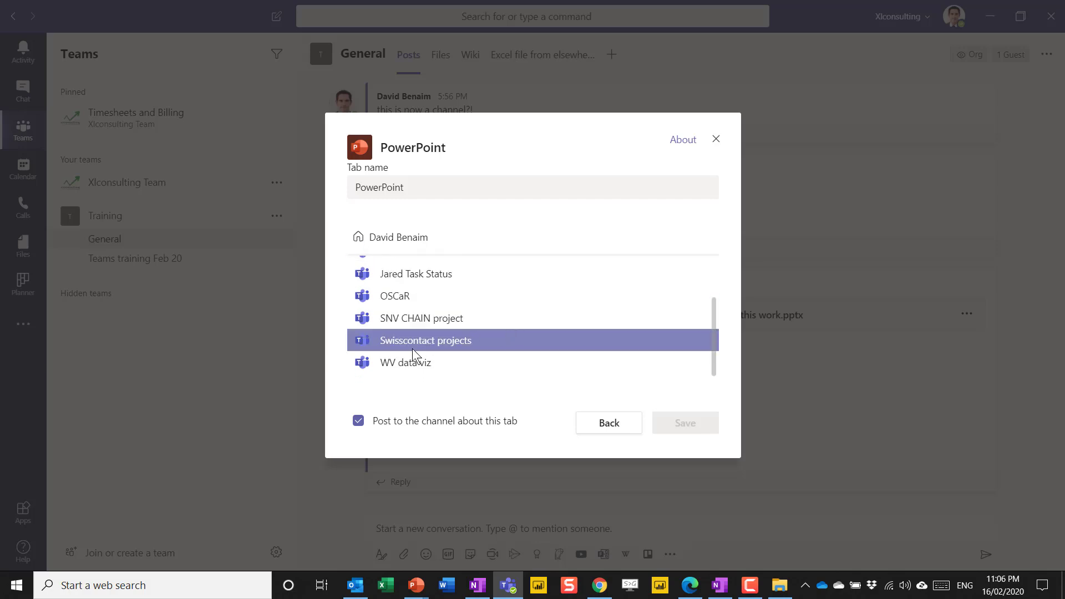
scroll(419, 339, up, 3)
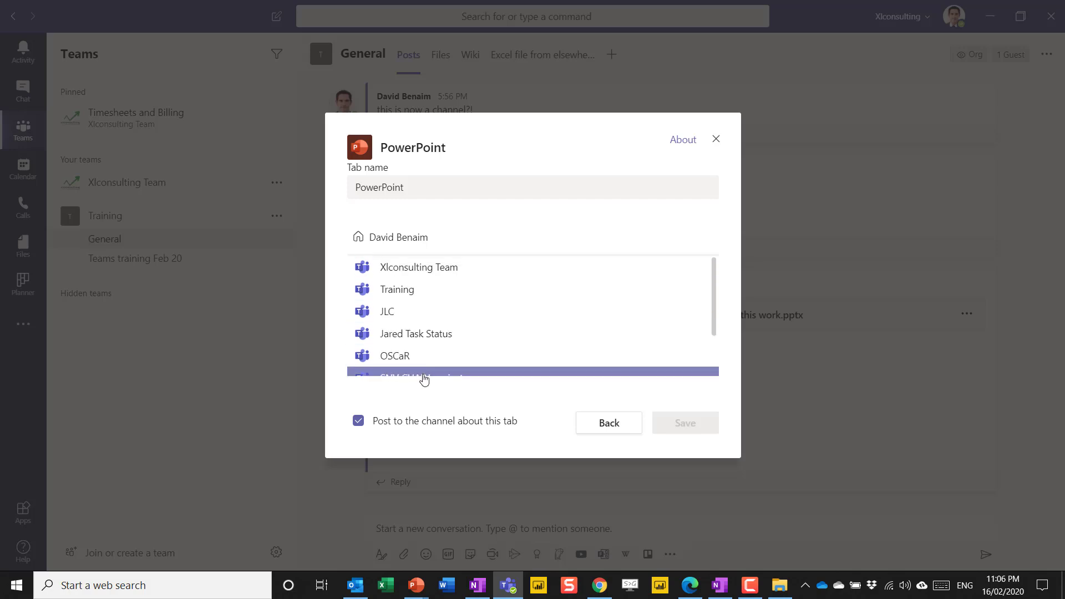
click(420, 372)
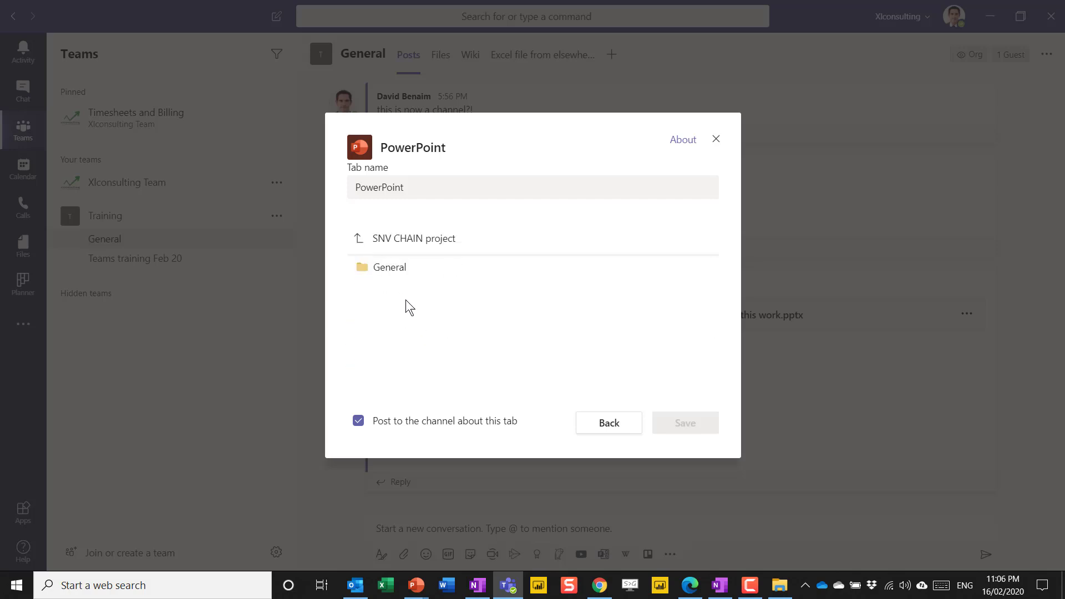
click(388, 272)
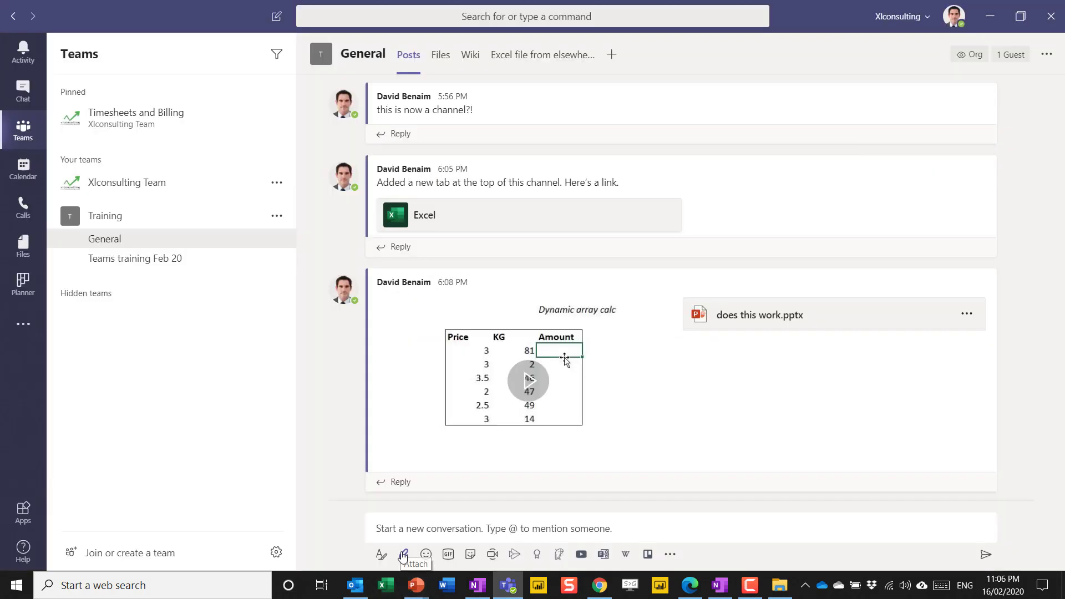
Upload USED PPT screenshots demo.pptx from the computer, post it to General, and view the channel's Files
click(404, 555)
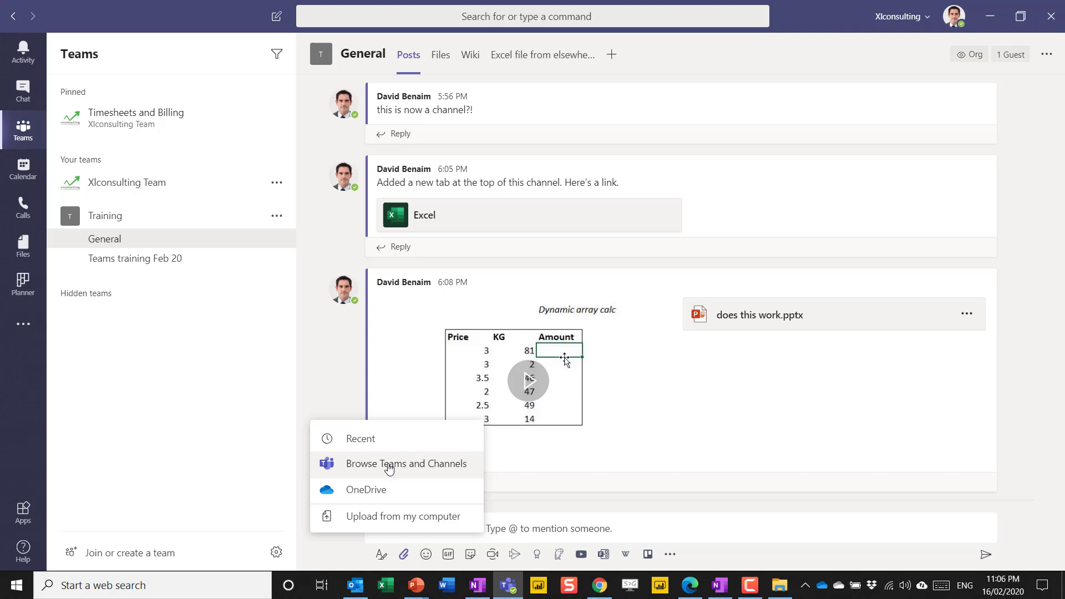
click(366, 520)
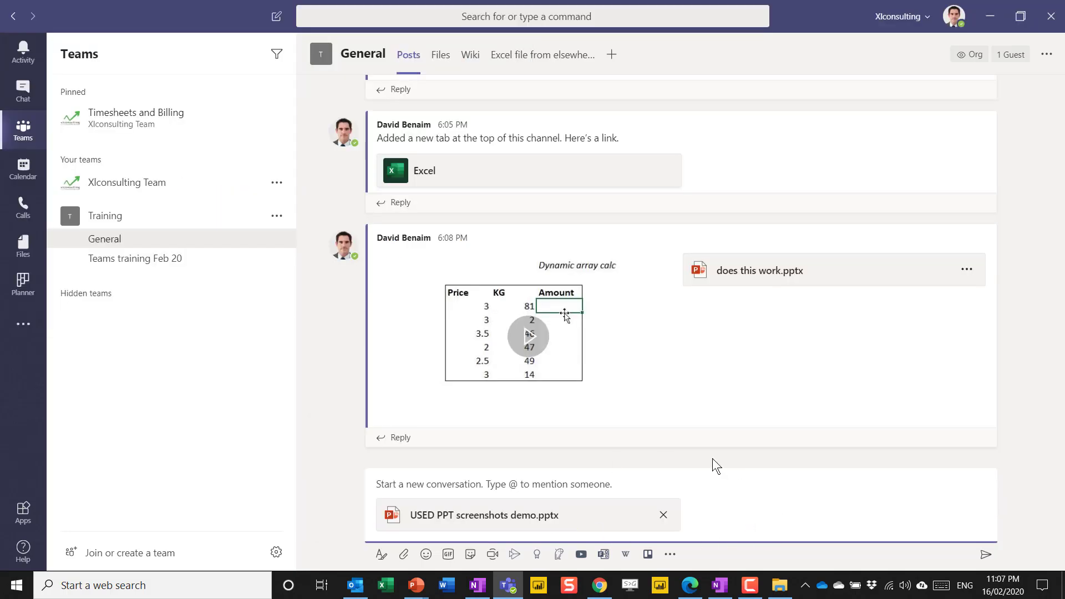
key(Return)
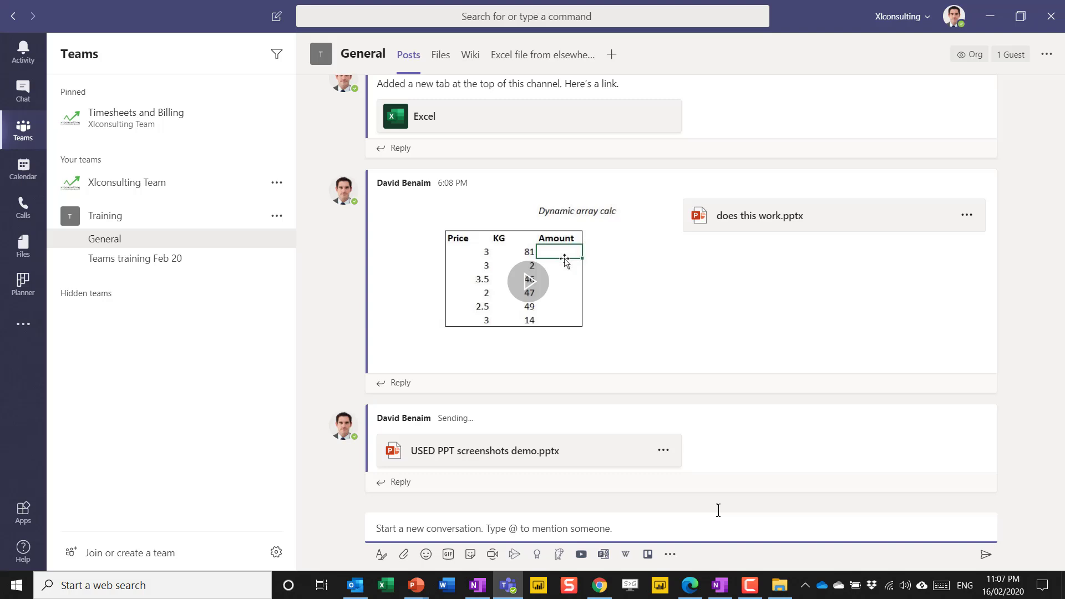
click(450, 59)
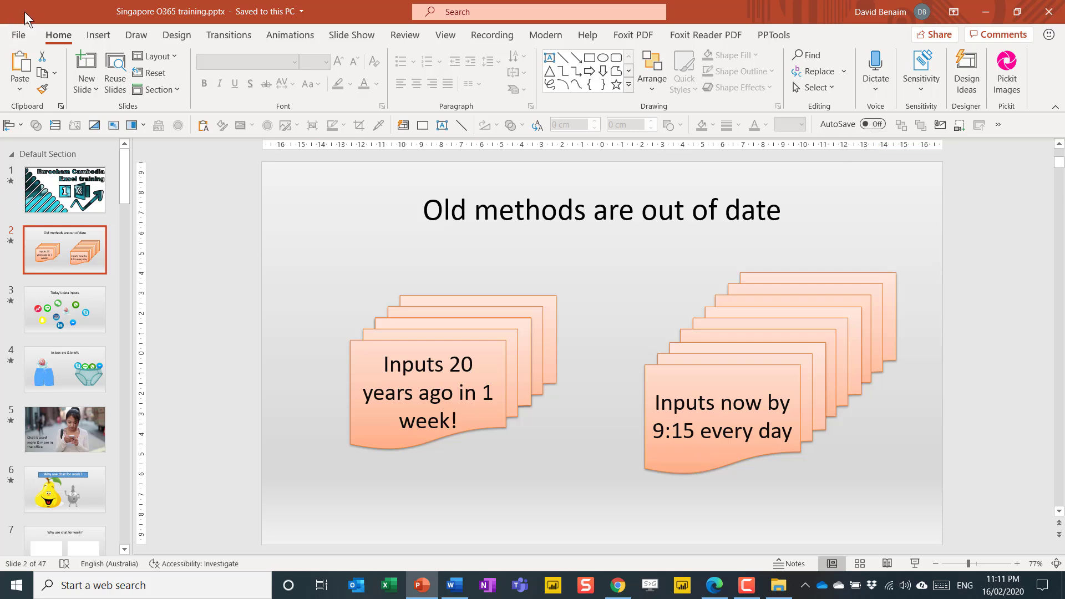
Switch AutoSave on and choose OneDrive - Xlconsulting as the save location
click(870, 124)
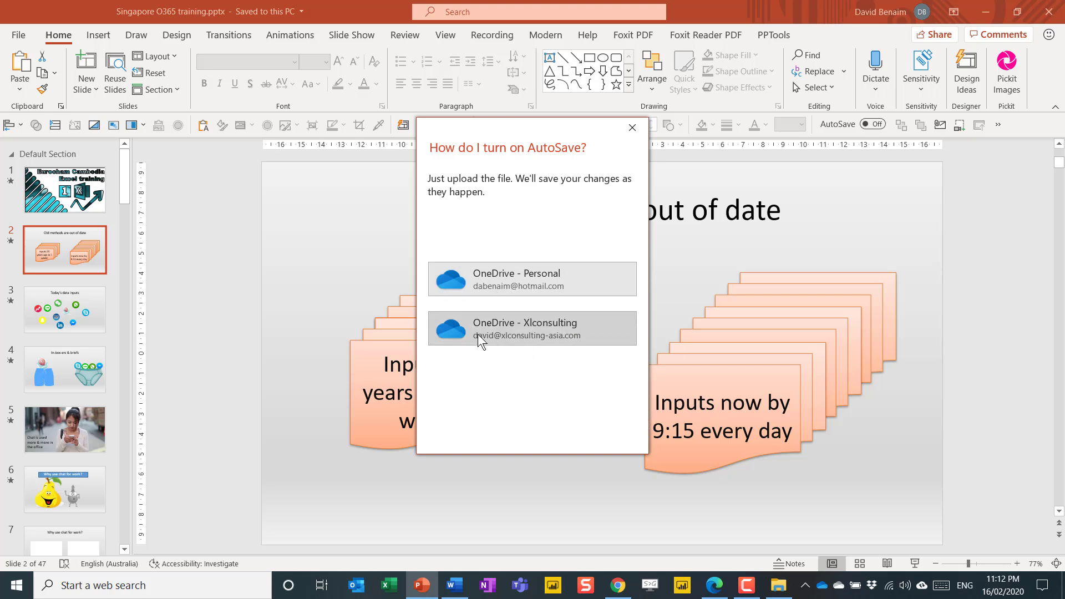
click(508, 325)
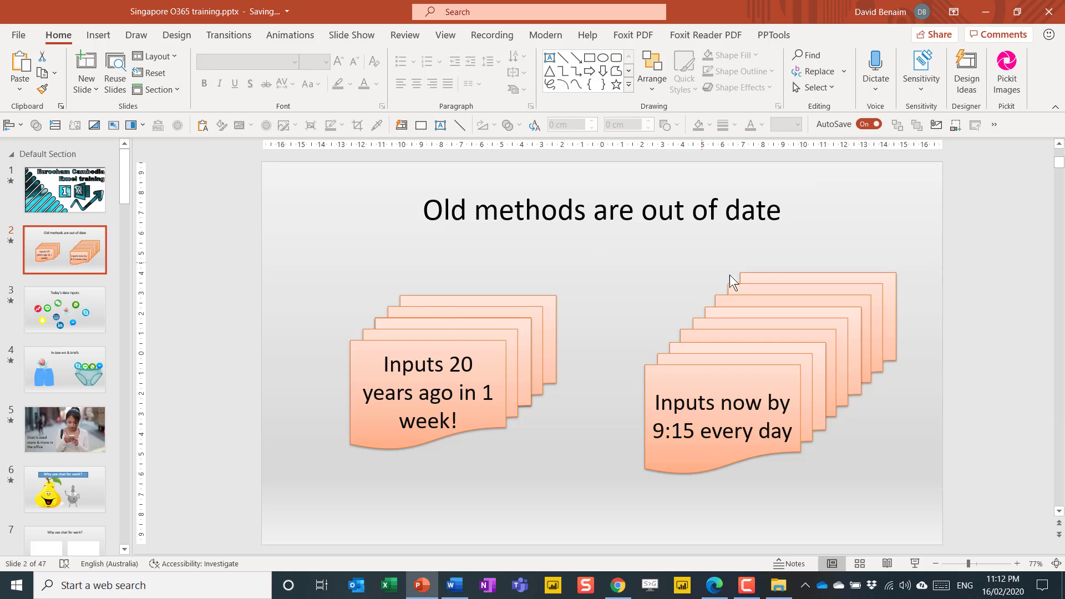
Rename the presentation from the title bar to 'Singapore Office 365 training'
click(191, 13)
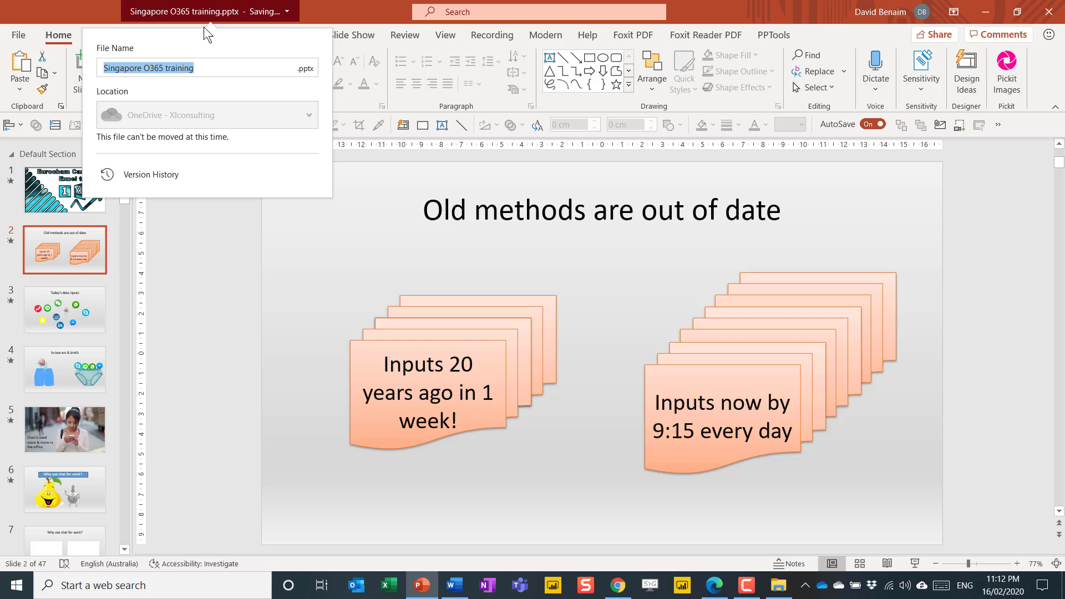
click(210, 68)
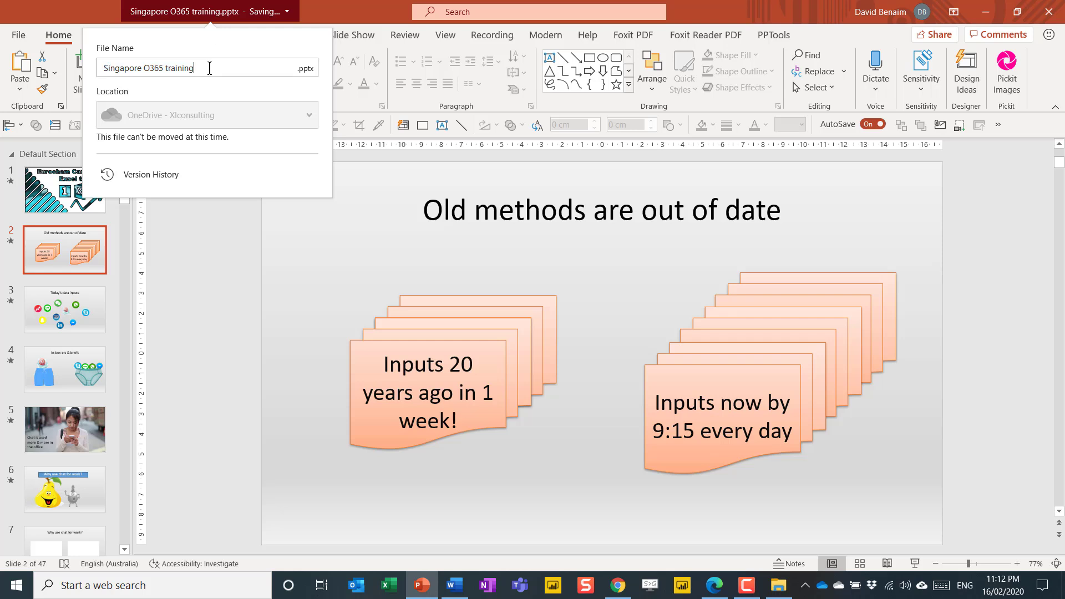
key(Left)
key(Left)
key(Left)
key(Left)
text(ffice)
key(Return)
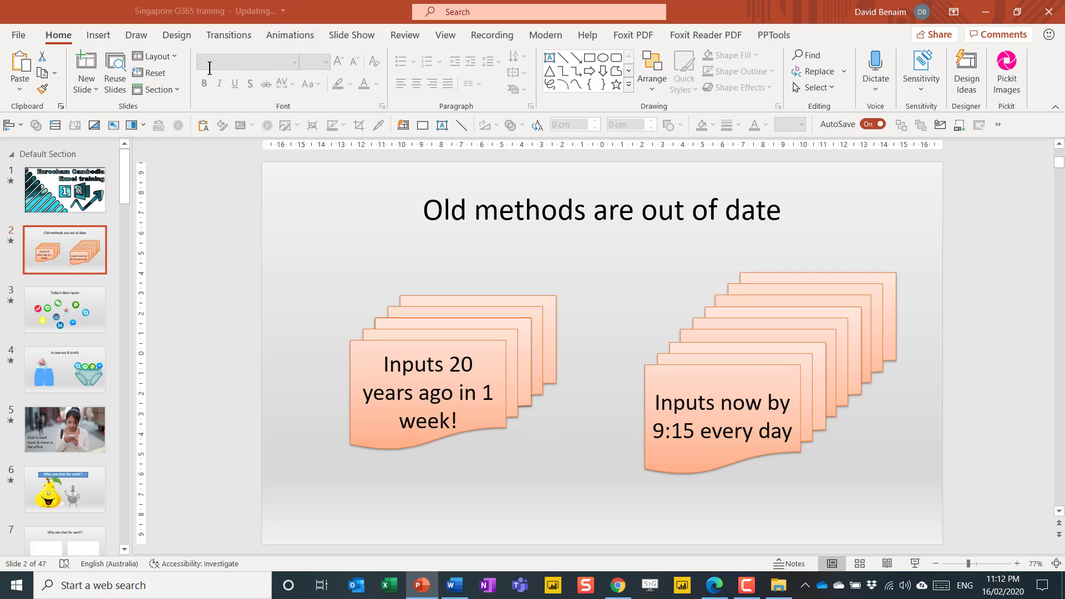
Browse the OneDrive folders Attachments and Desktop inbox 2020 in the Location picker
click(230, 11)
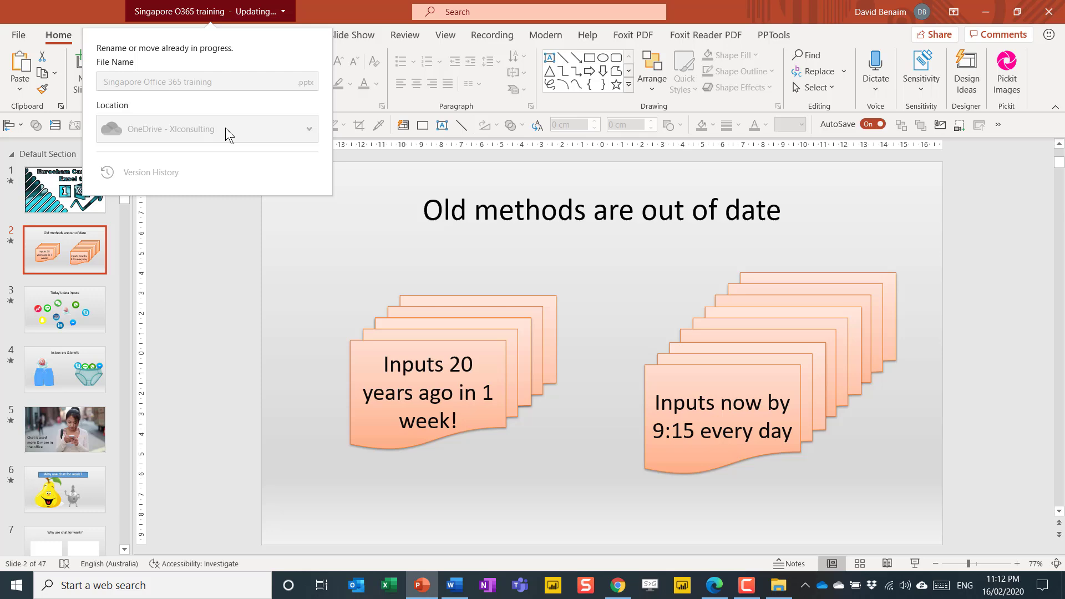
click(307, 117)
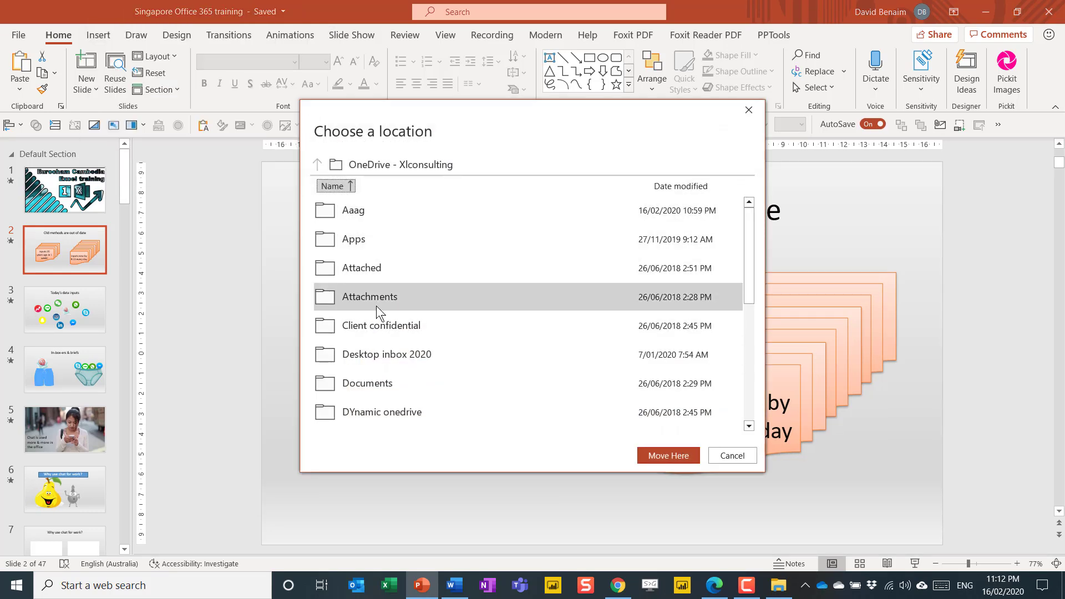
click(373, 303)
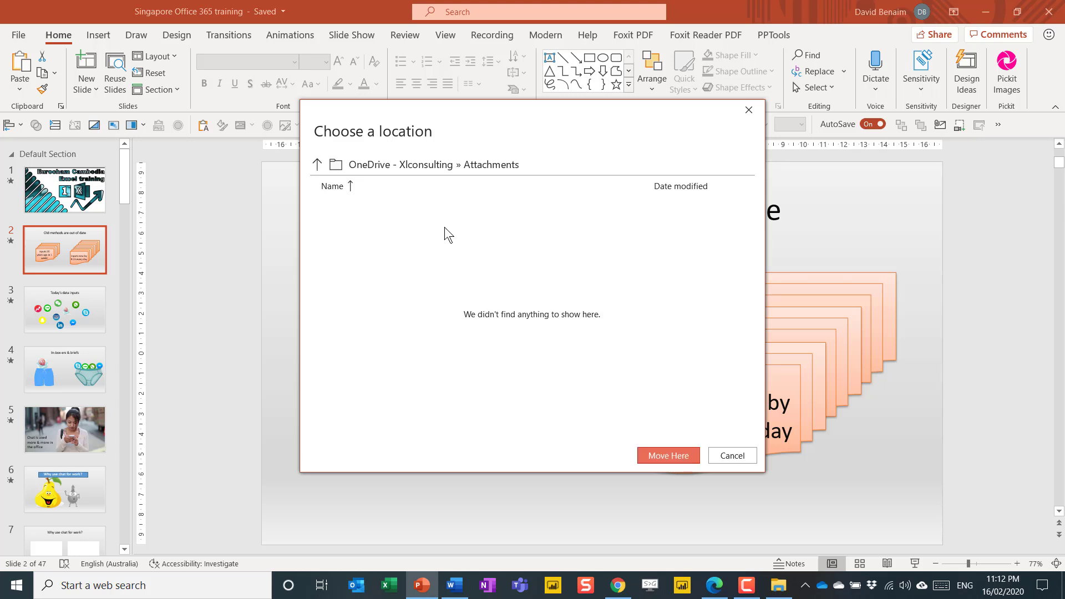
click(317, 164)
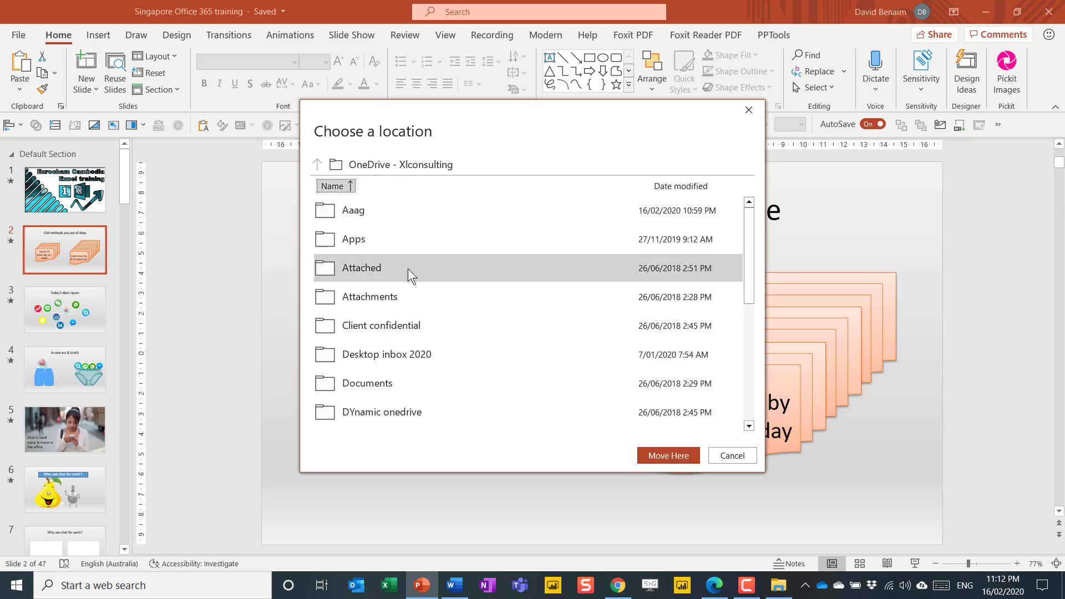
click(405, 349)
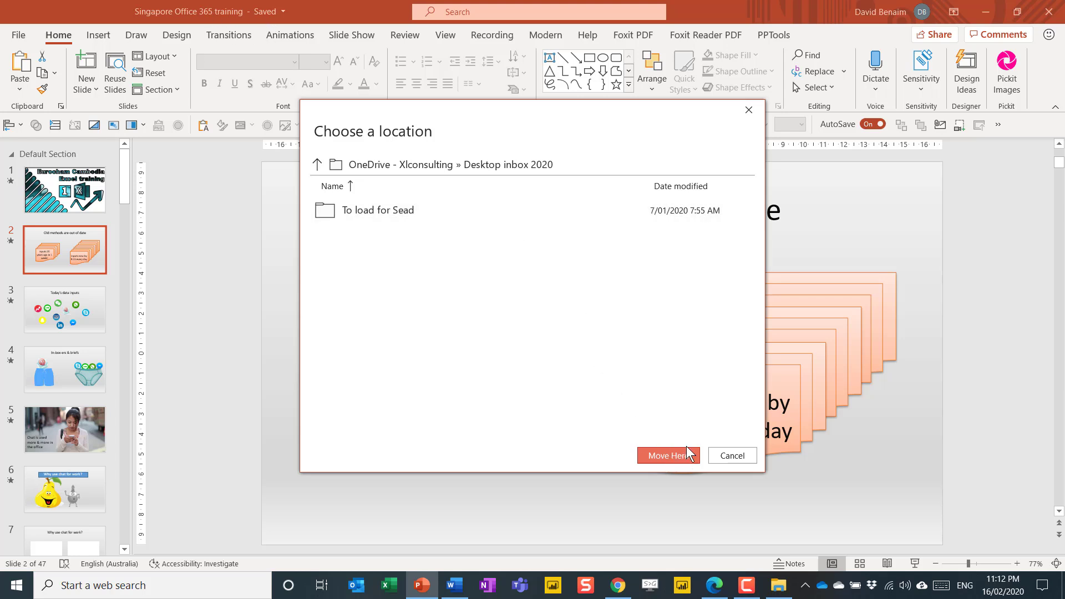
click(317, 164)
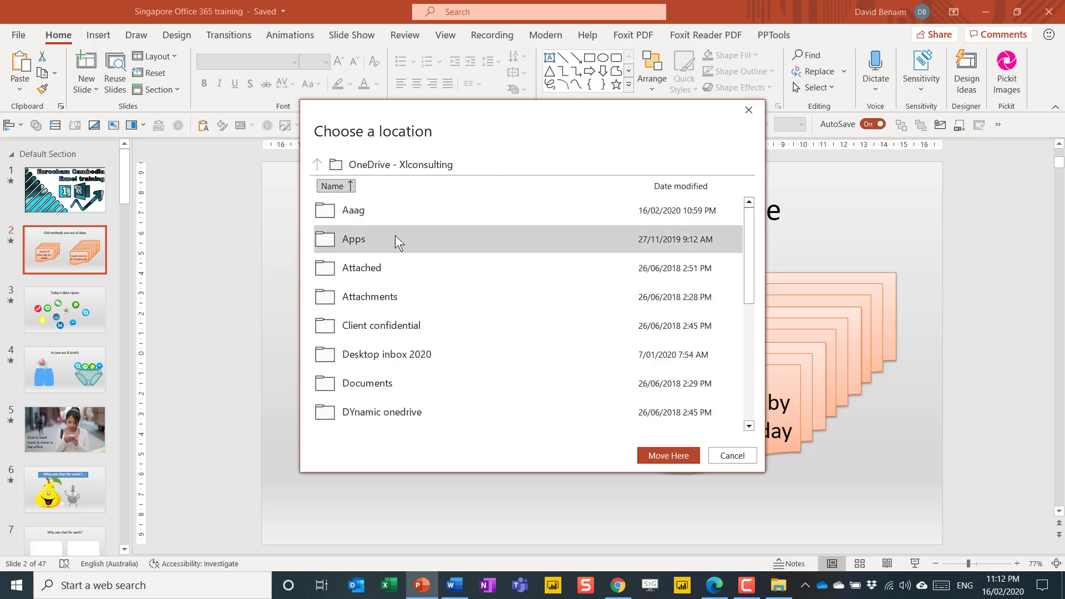
Cancel the location change and select the left card group on slide 2
click(728, 457)
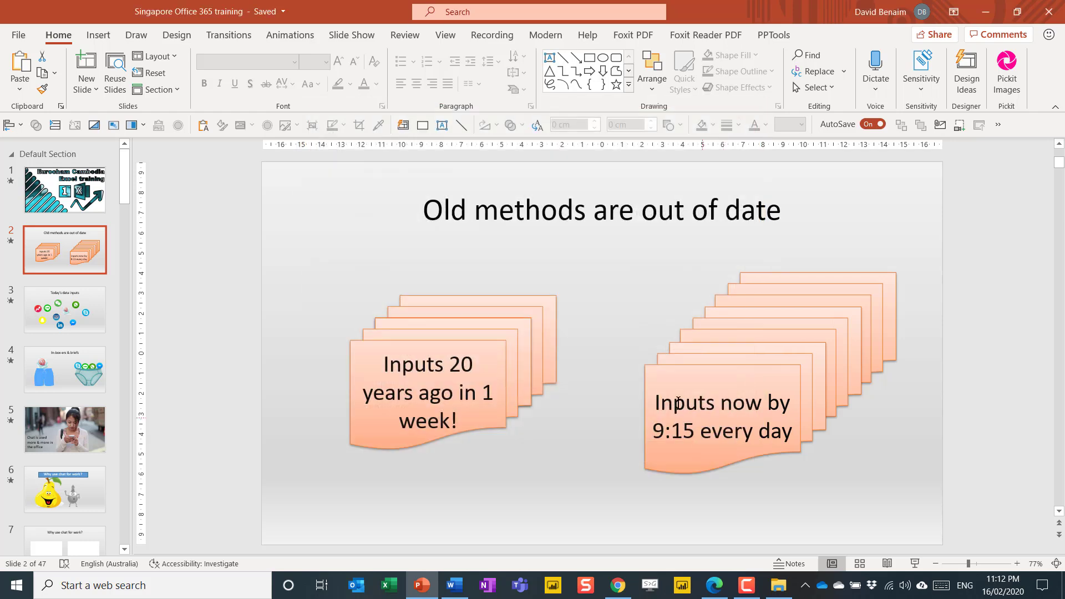
click(454, 306)
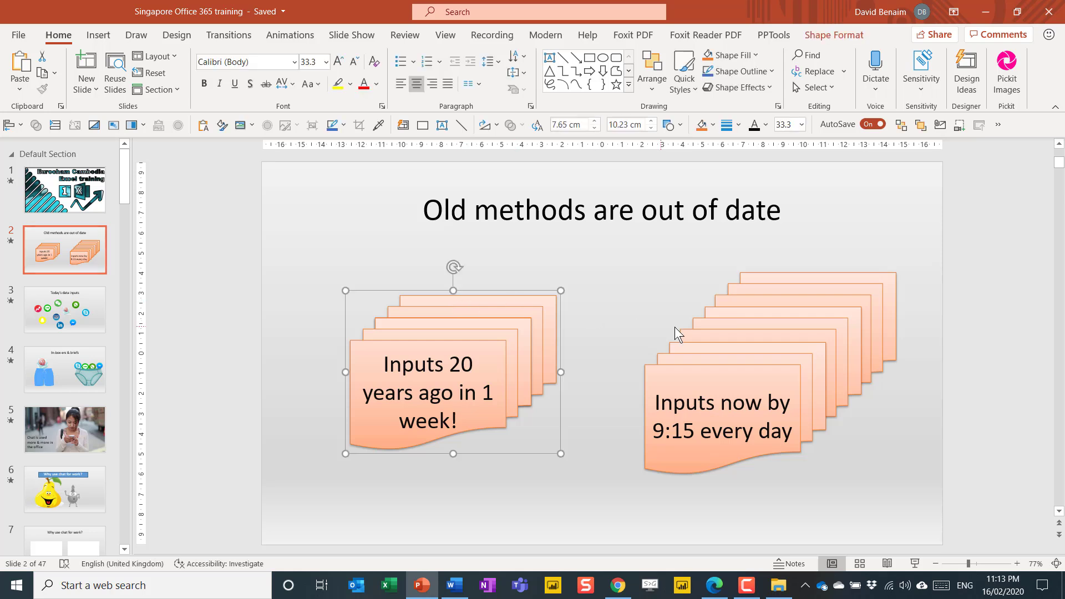